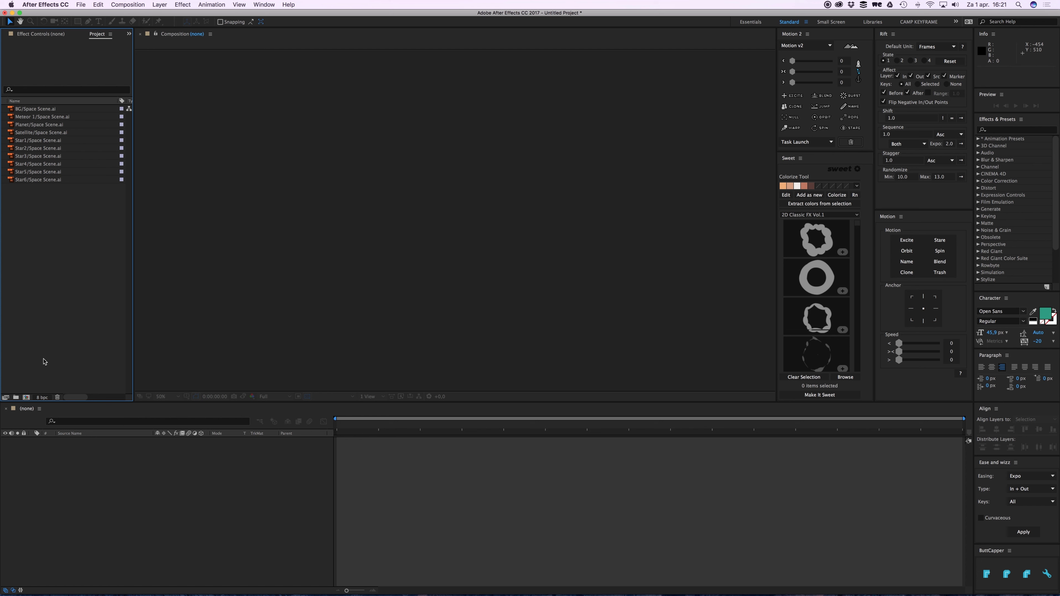
Dismiss the new composition dialog and close the Project panel context menu without choosing anything
click(27, 398)
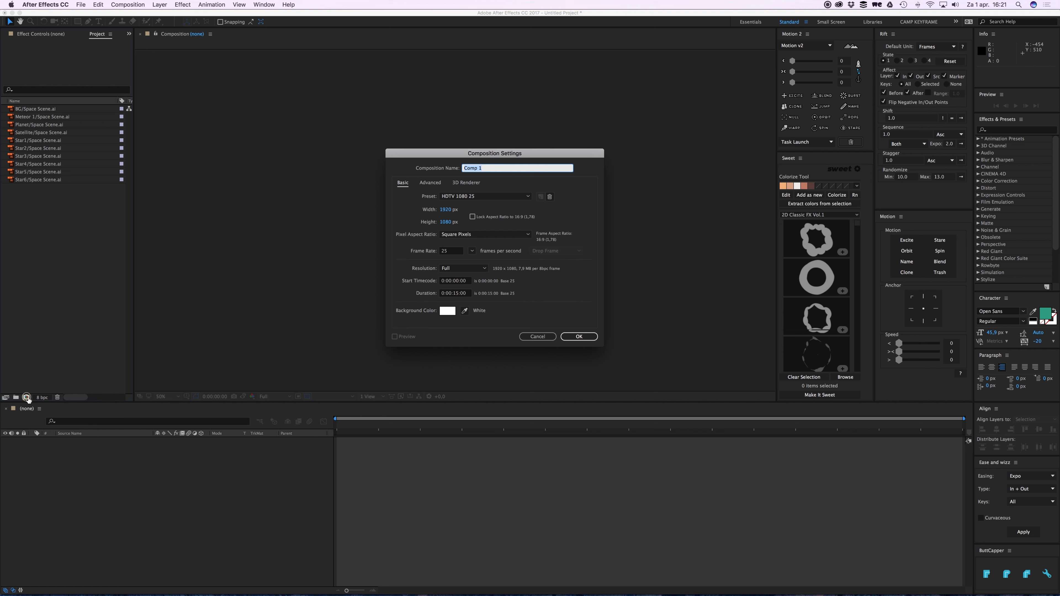
click(550, 338)
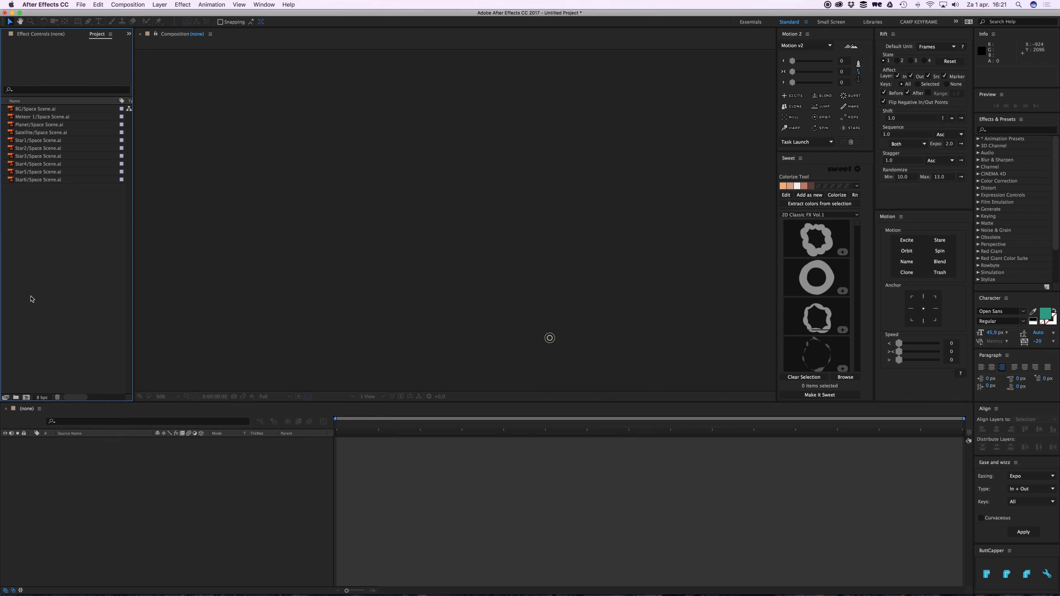
right_click(47, 280)
click(59, 256)
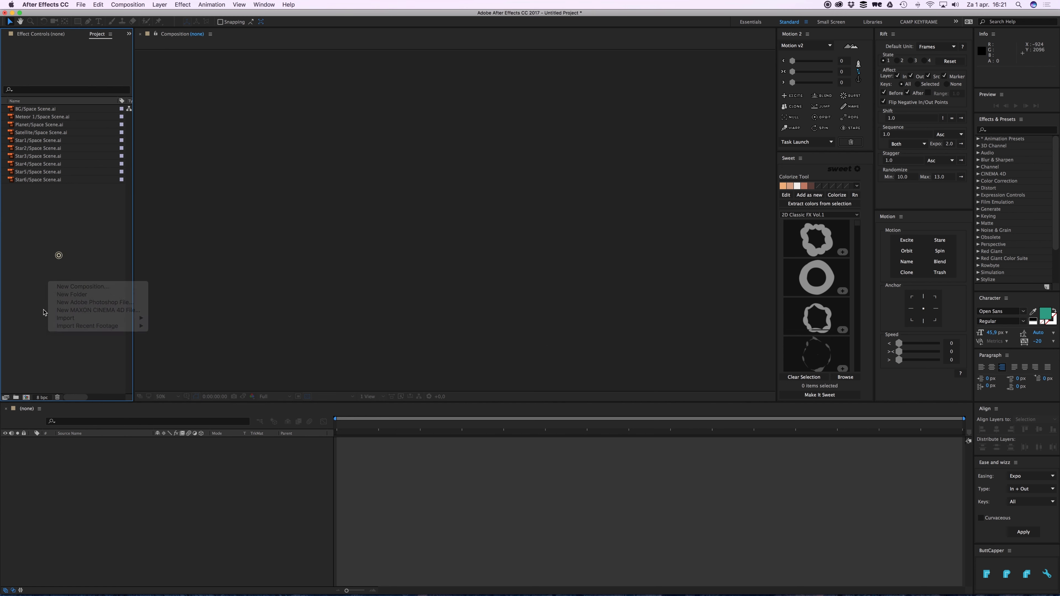
Create a composition named Composition Test, 1200 × 1200 px, 25 fps, 0:00:10:00 long
click(27, 398)
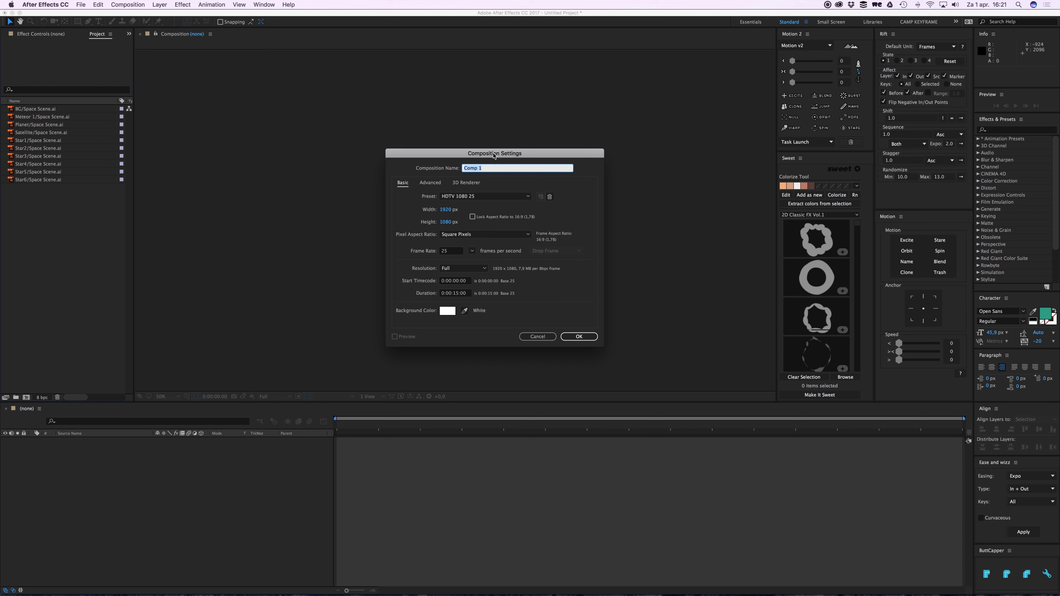
text(C)
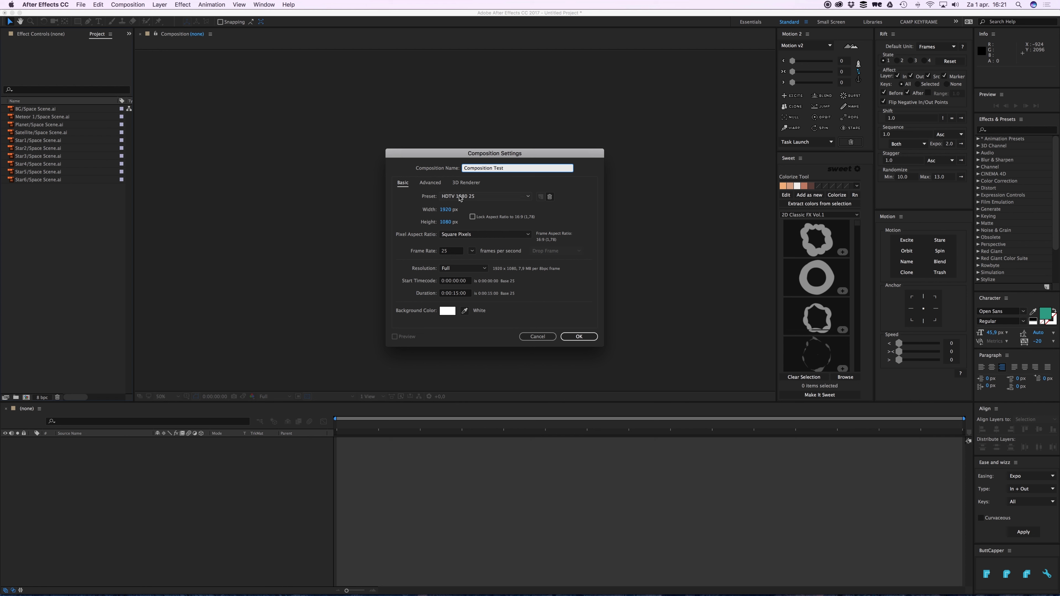
click(446, 209)
text(1200)
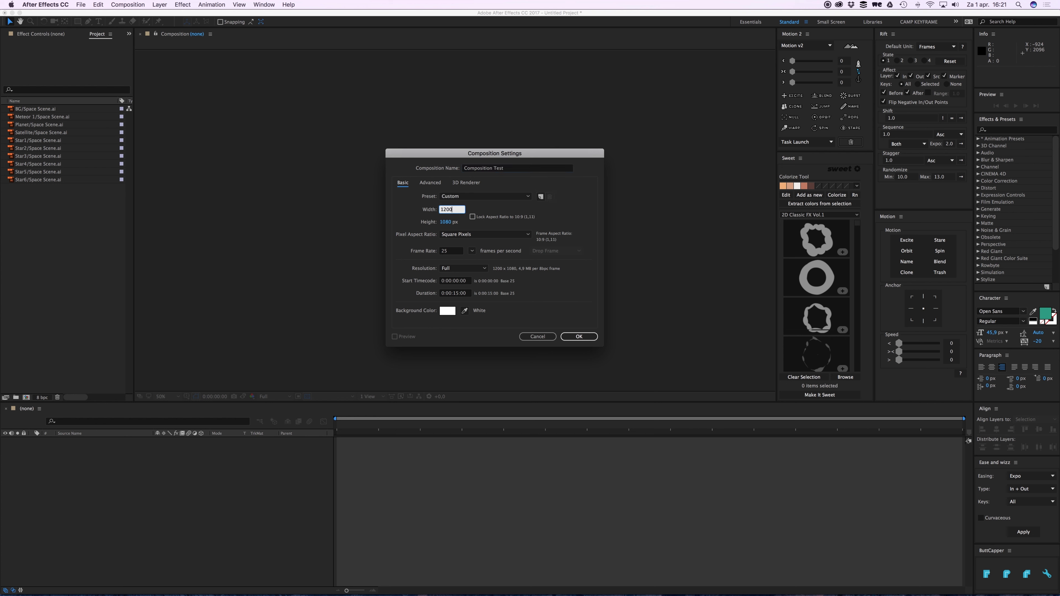
key(Tab)
text(1200)
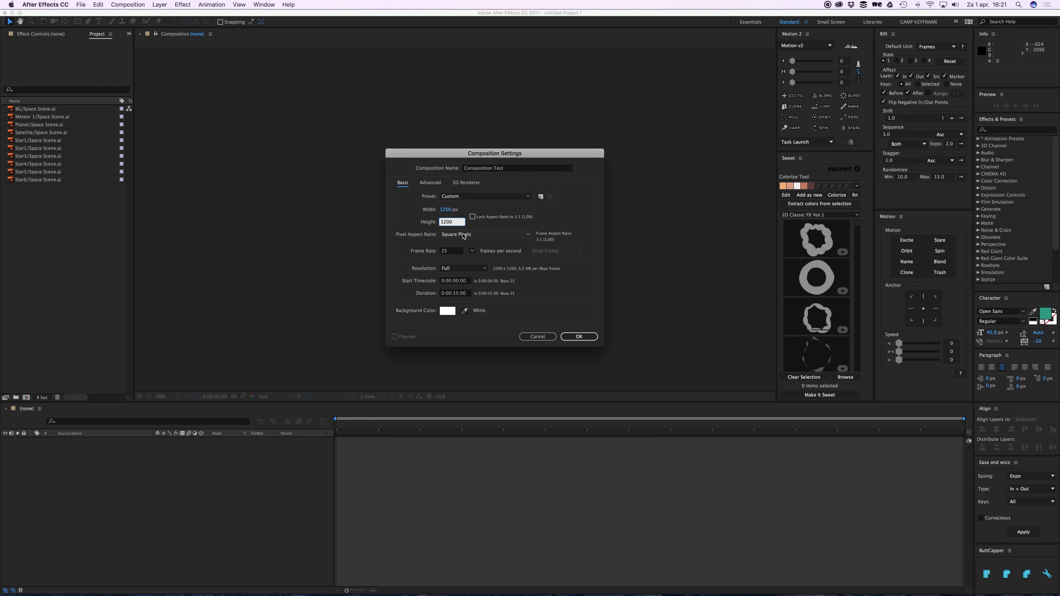
click(455, 251)
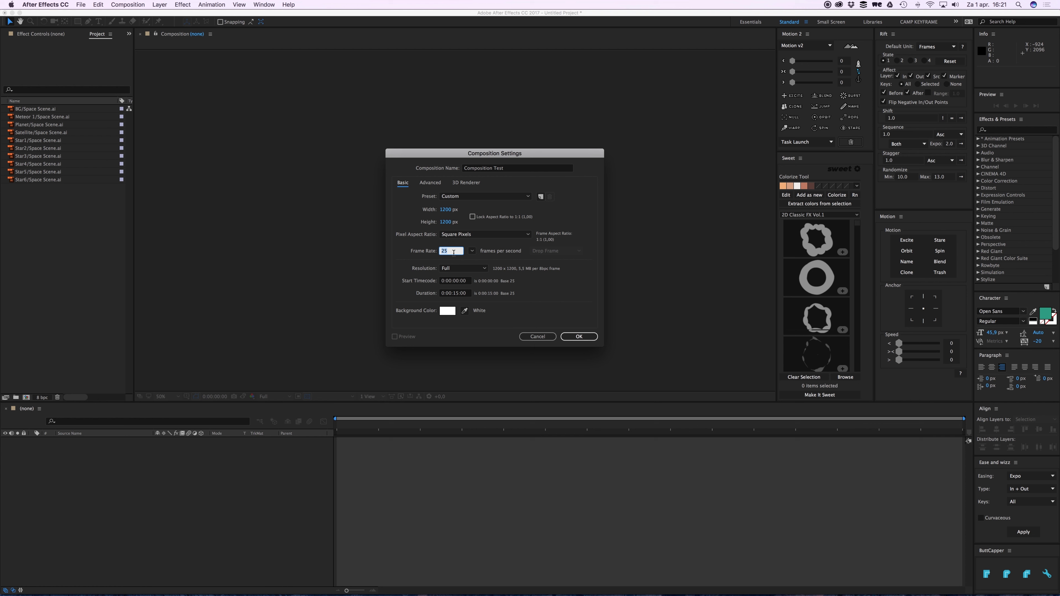
click(459, 294)
key(BackSpace)
click(576, 334)
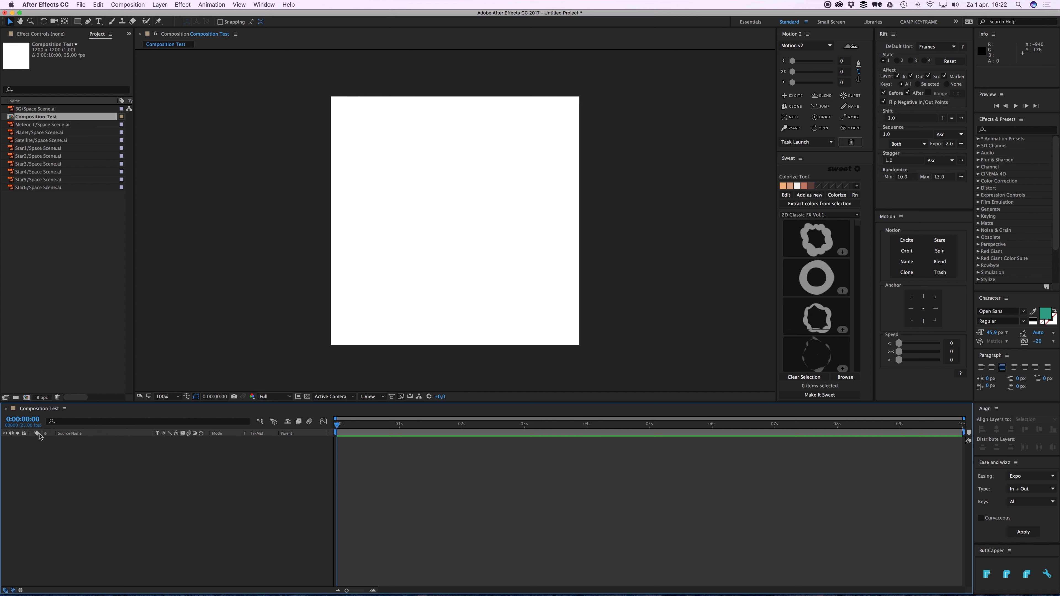
click(52, 348)
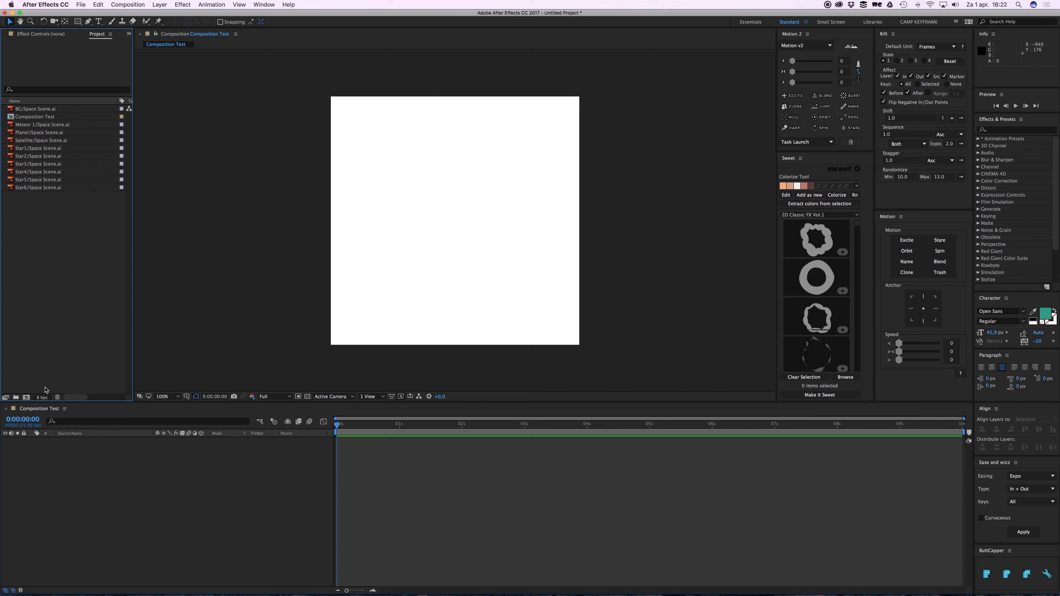
Add the BG background, then the Meteor 1 through Star6 artwork, to the composition
click(29, 110)
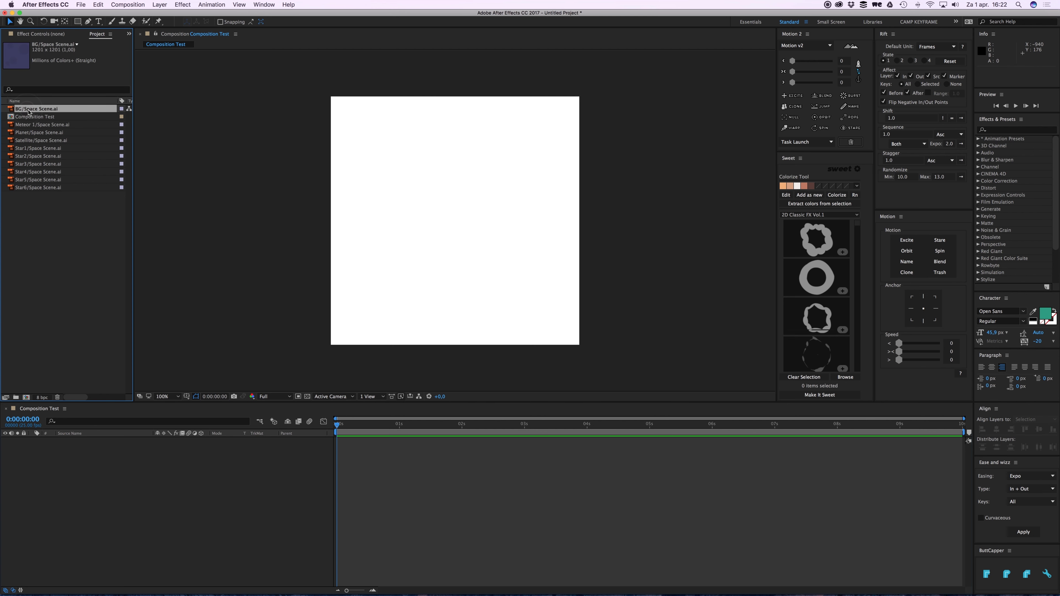
drag(28, 112, 246, 503)
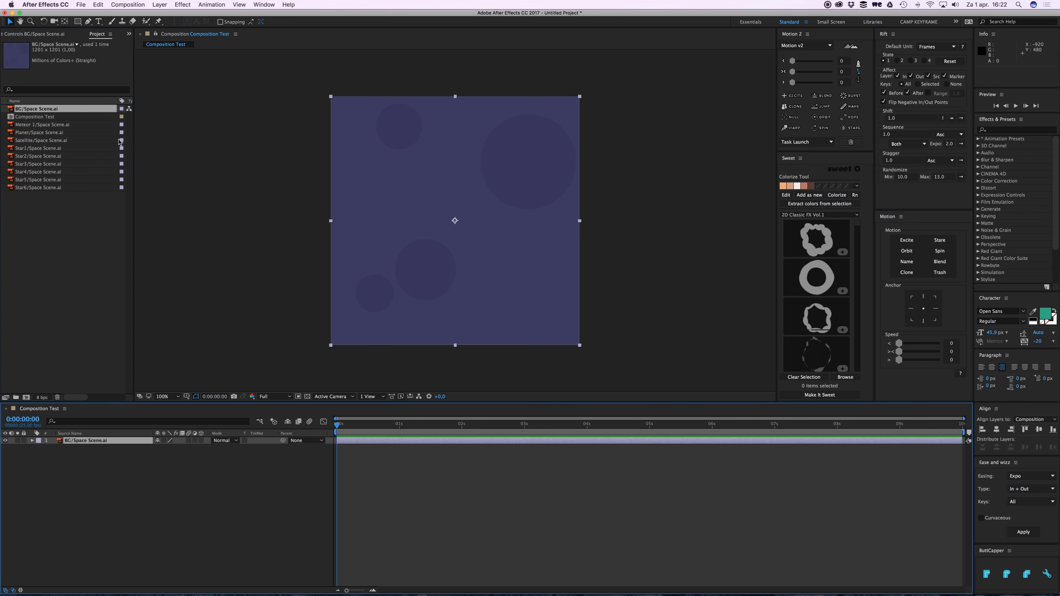
click(41, 126)
shift+click(47, 187)
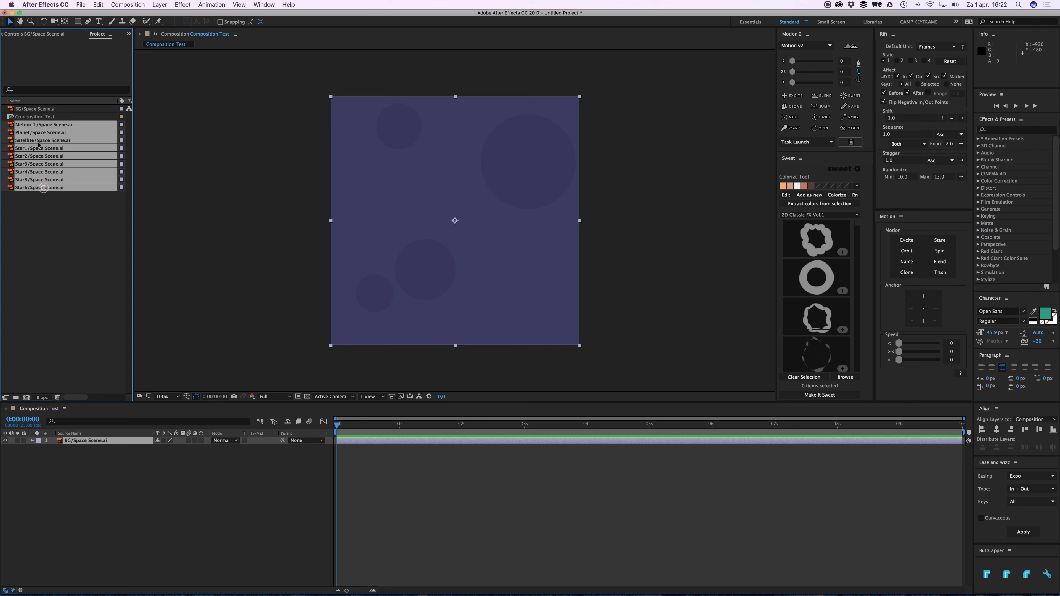
drag(81, 156, 518, 304)
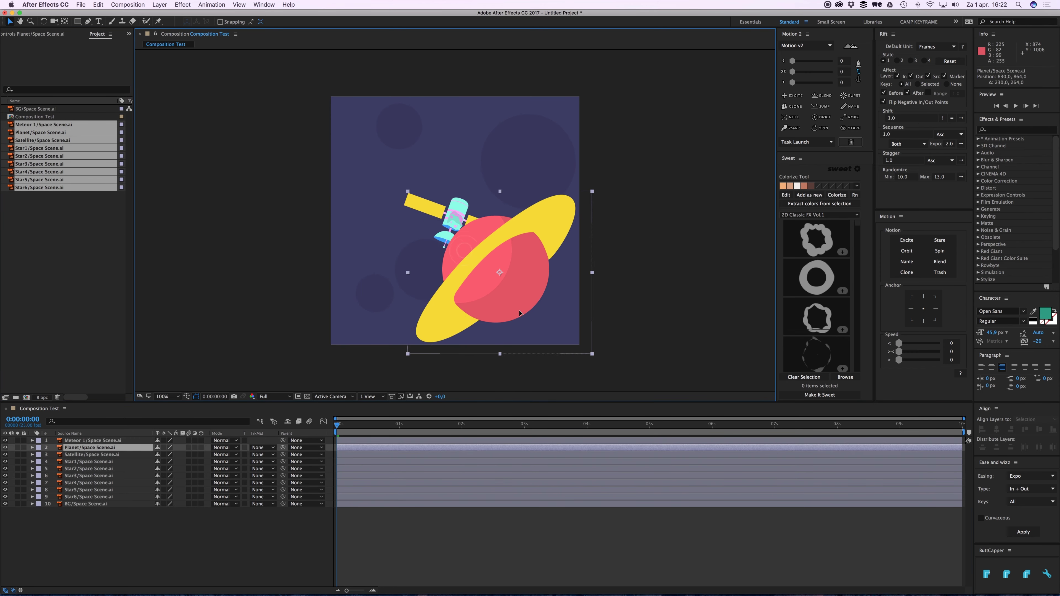
Lock the Planet layer and move the satellite, meteor and Star1–Star5 to new spots
drag(445, 204, 491, 139)
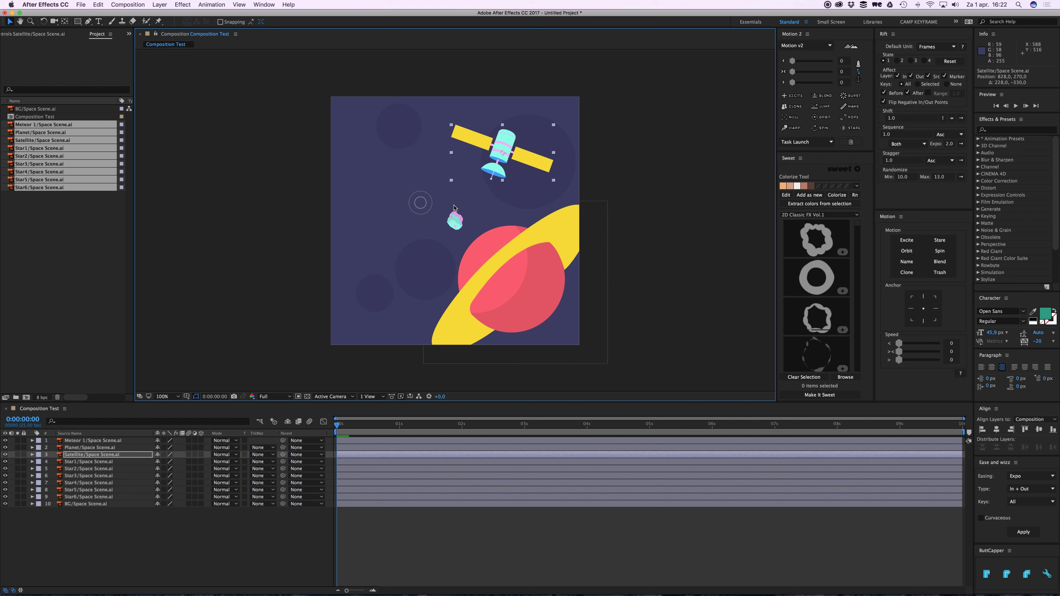
drag(455, 220, 383, 149)
click(455, 220)
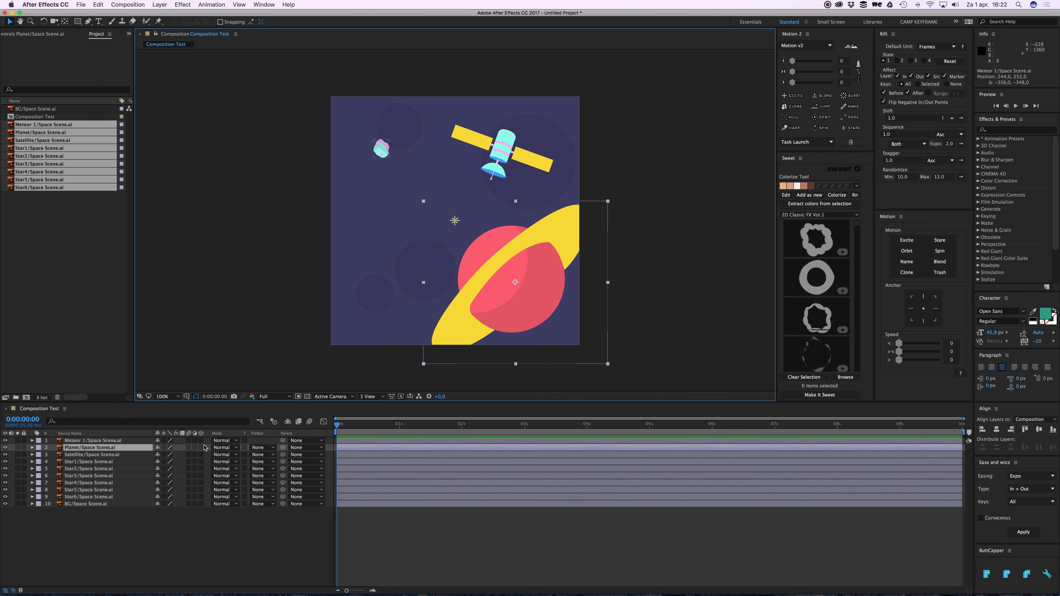
click(24, 447)
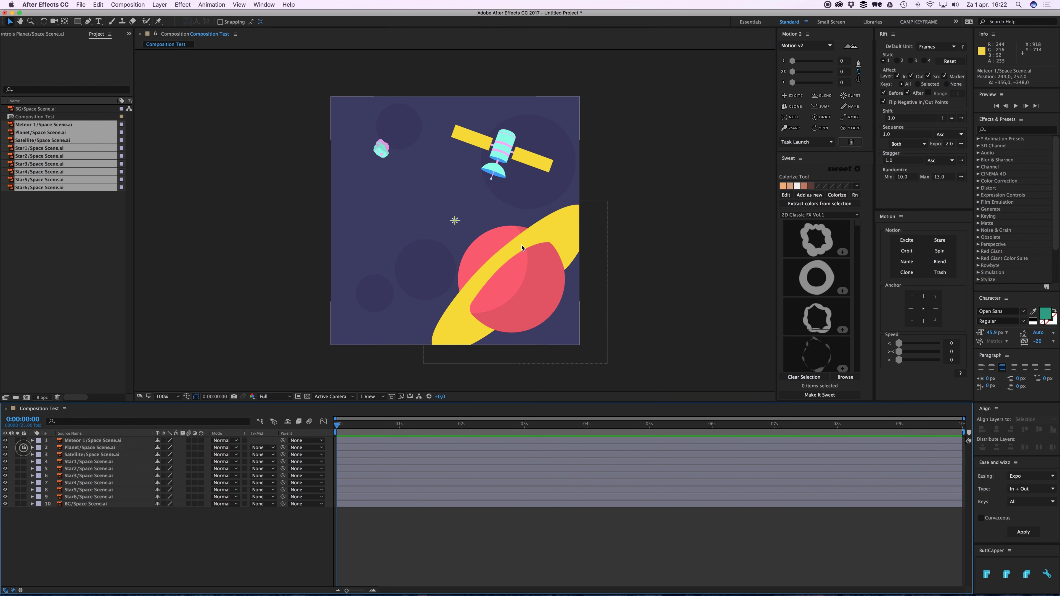
drag(454, 220, 394, 196)
click(455, 222)
drag(455, 221, 381, 262)
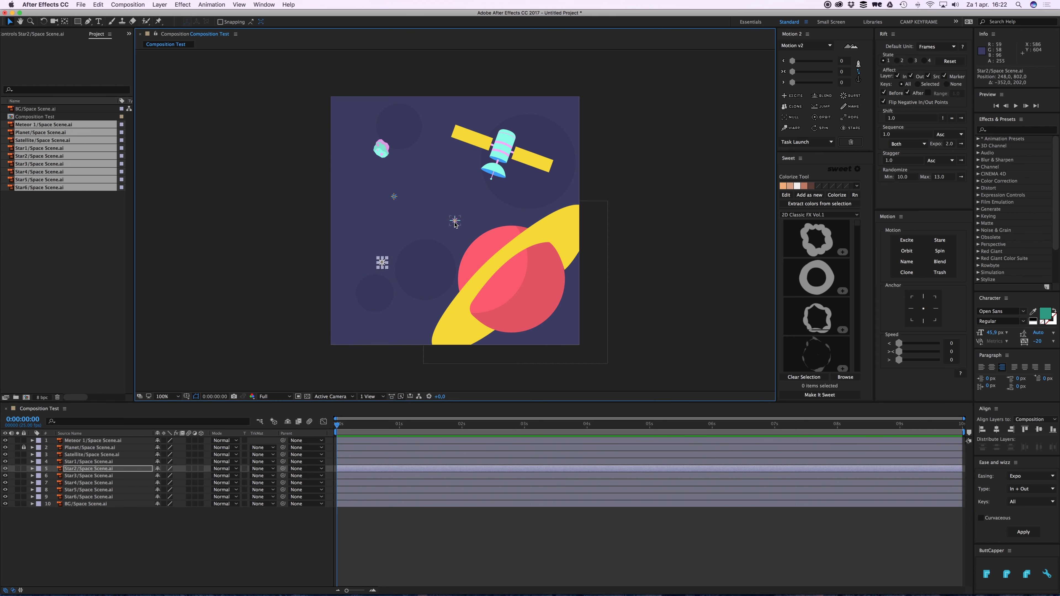
drag(455, 221, 435, 160)
drag(455, 222, 524, 197)
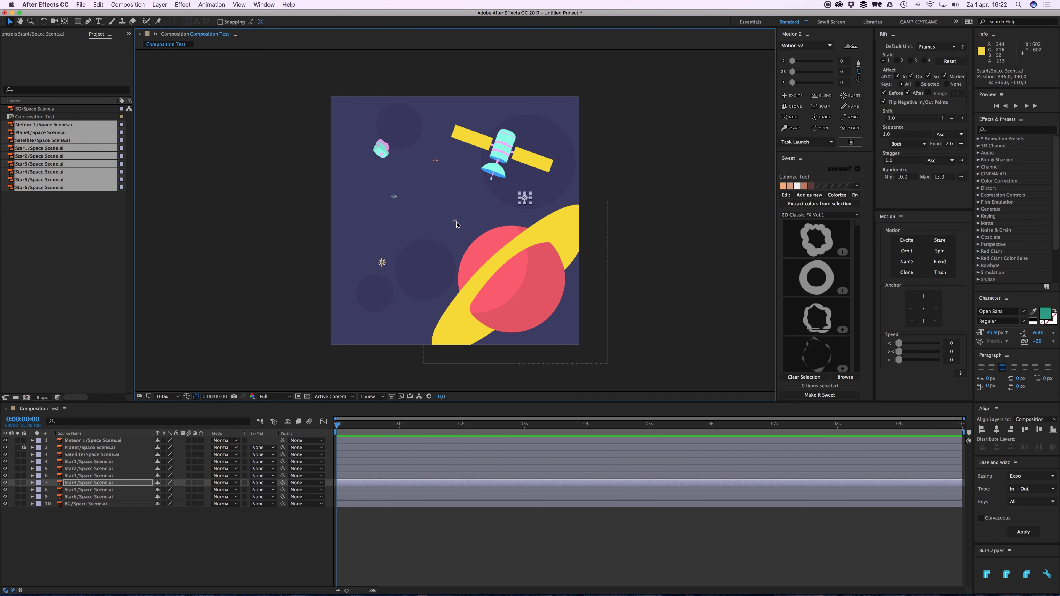
drag(455, 222, 412, 313)
drag(491, 169, 429, 183)
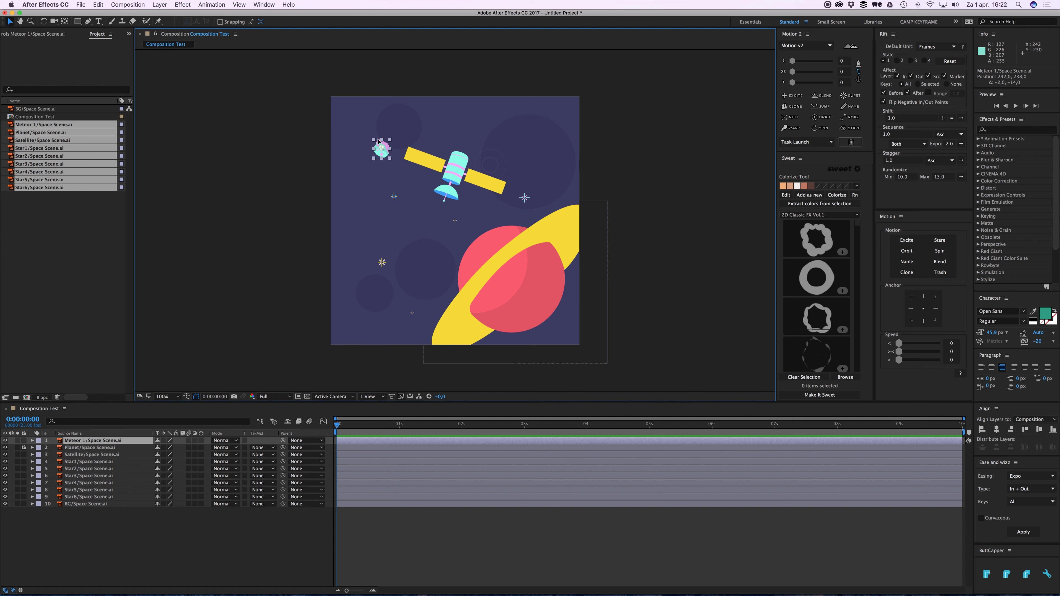
drag(380, 147, 408, 159)
Undo two background shifts, unlock the Planet layer and move the planet up-left
drag(480, 233, 458, 217)
key(super+z)
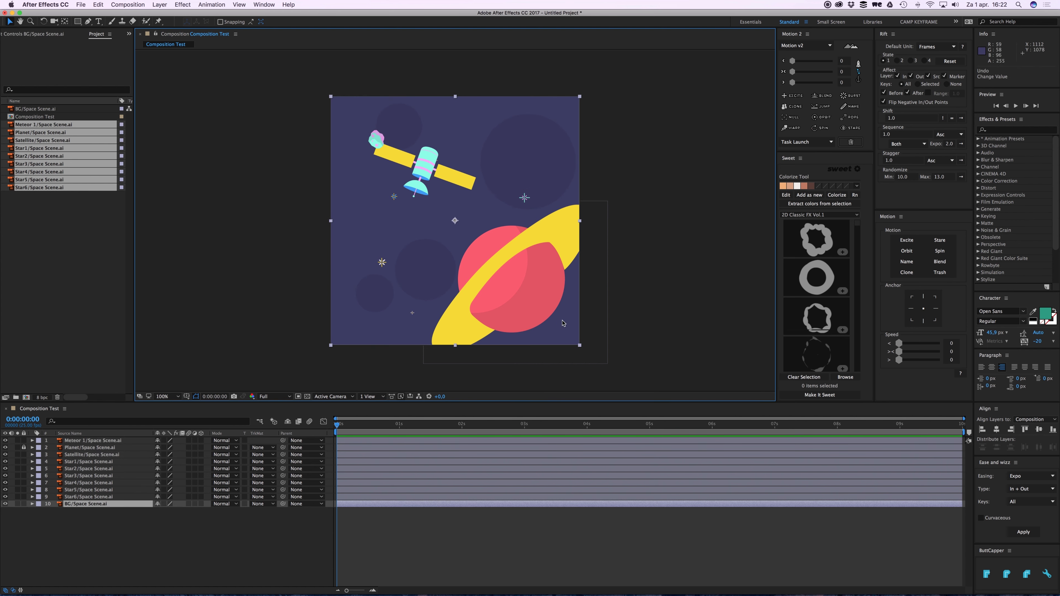
click(24, 447)
drag(508, 315, 487, 303)
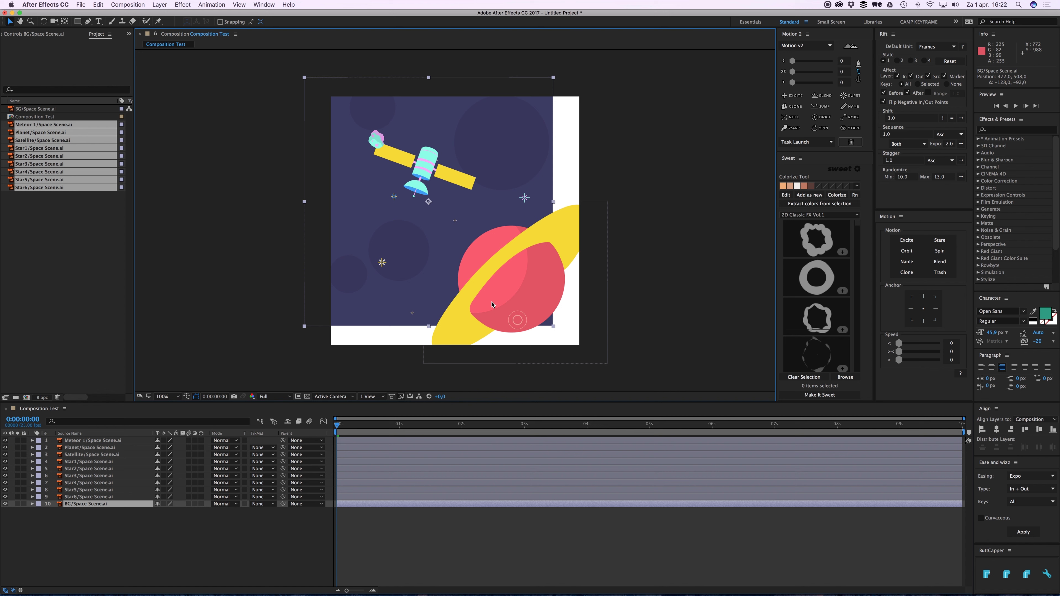
key(super+z)
click(663, 288)
drag(535, 269, 512, 249)
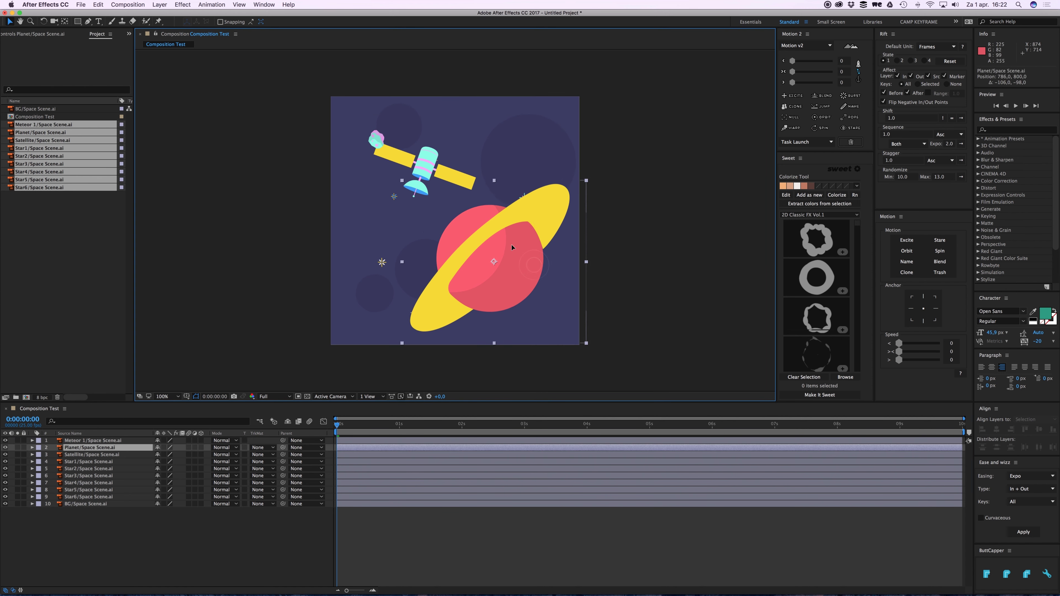
click(708, 172)
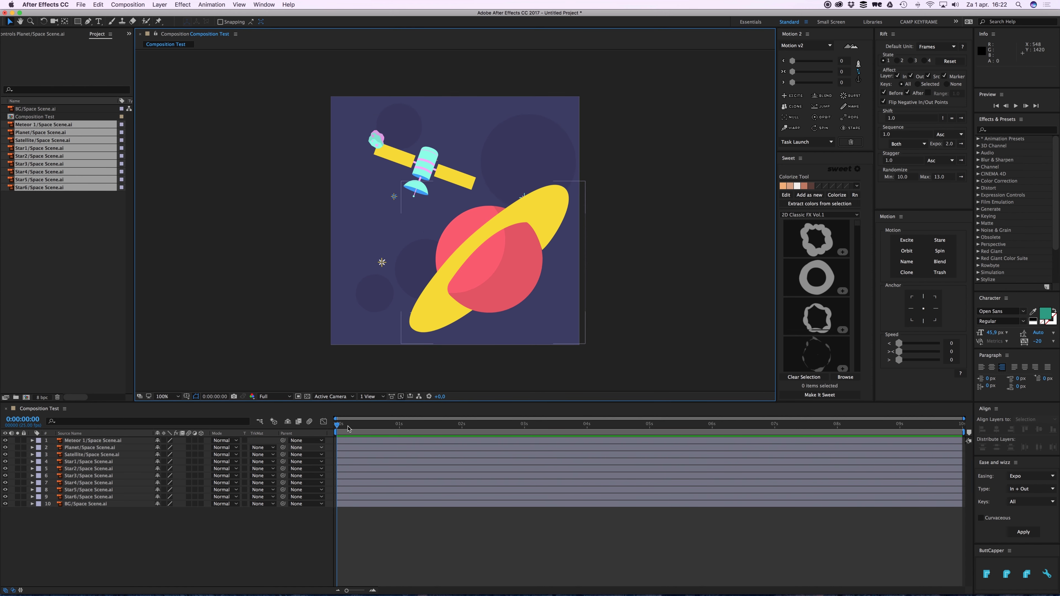
Test-enlarge the planet to fill the composition, then undo it
key(comma)
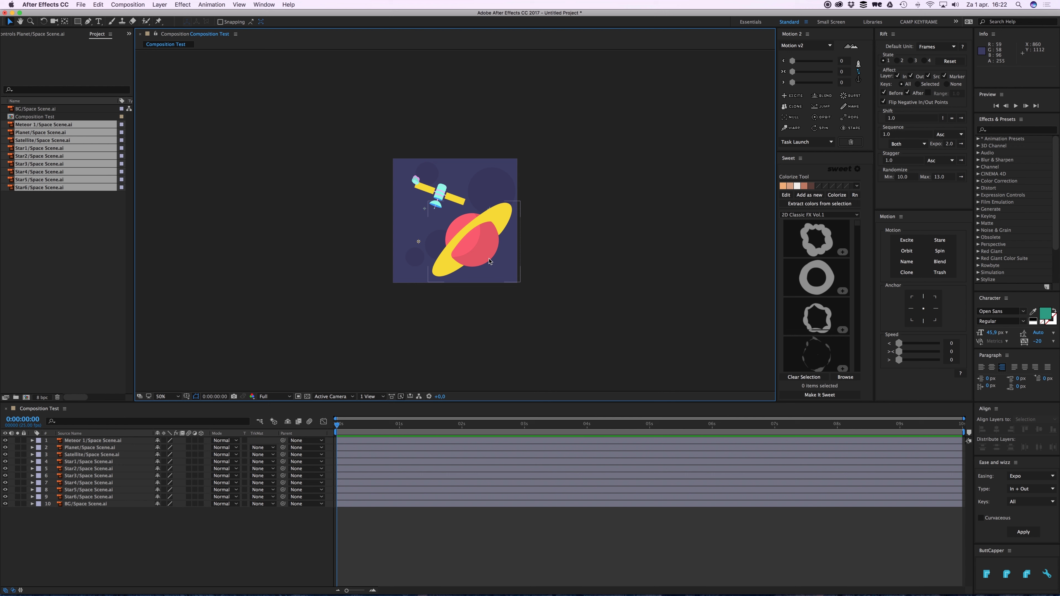
click(487, 242)
key(period)
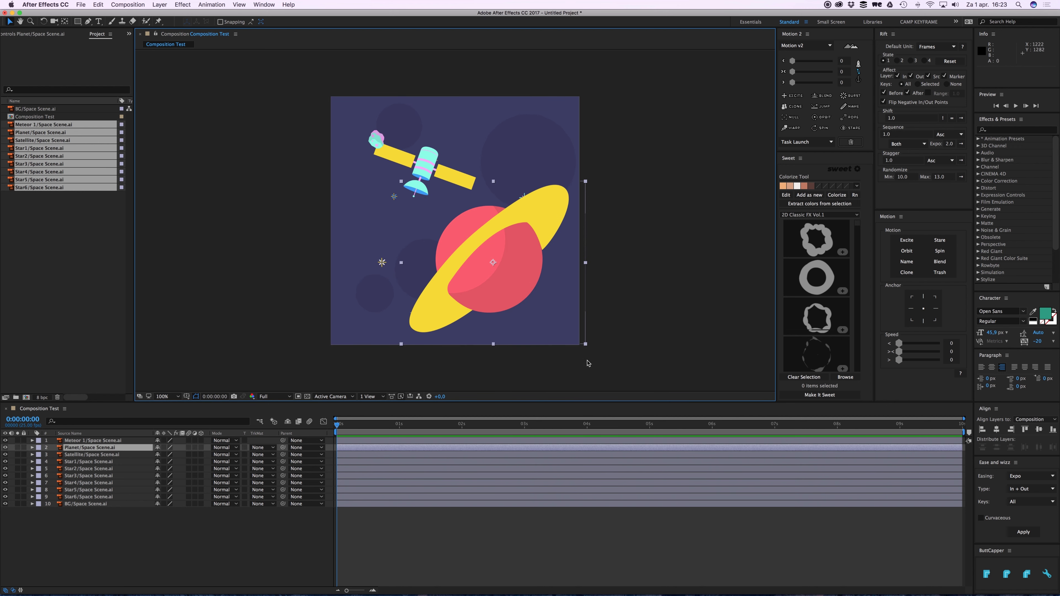
drag(586, 346, 844, 505)
key(super+z)
Undo a 357% satellite test, enable Continuously Rasterize on all layers, then scale the satellite up hugely
click(468, 150)
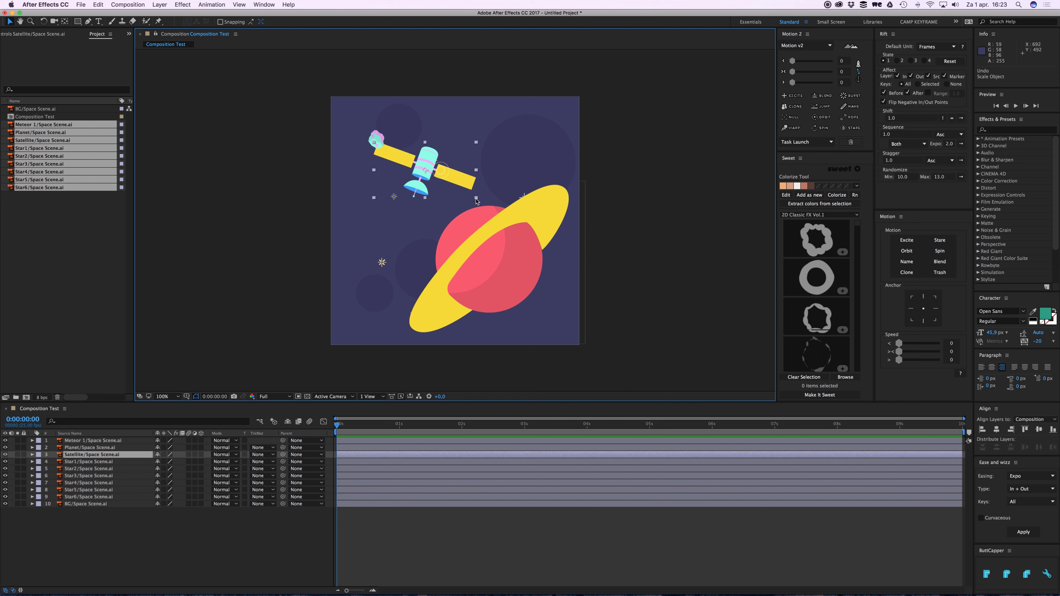
drag(476, 199, 714, 311)
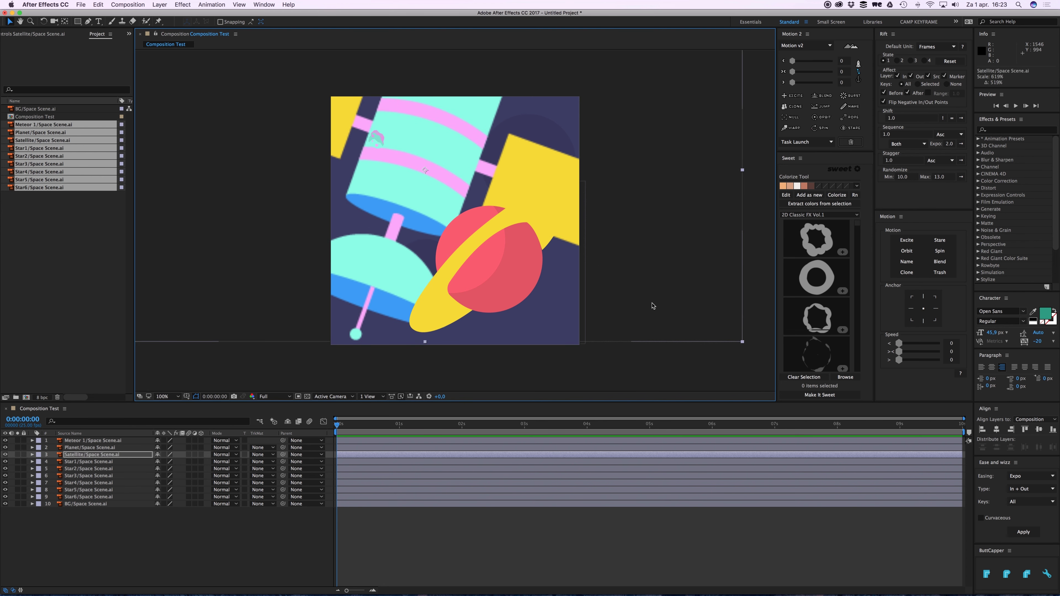
key(super+z)
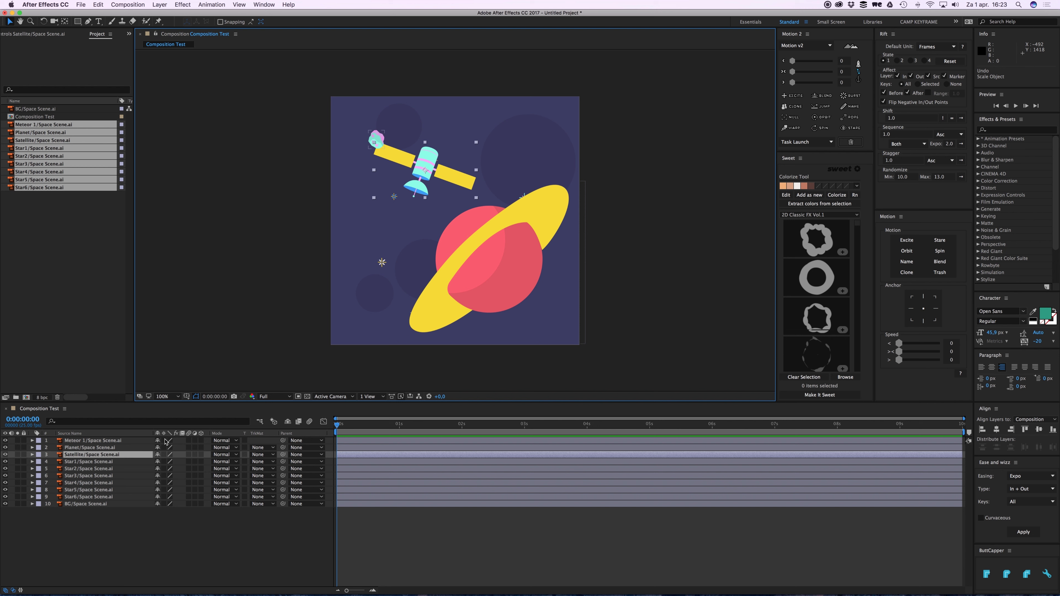
drag(164, 441, 164, 503)
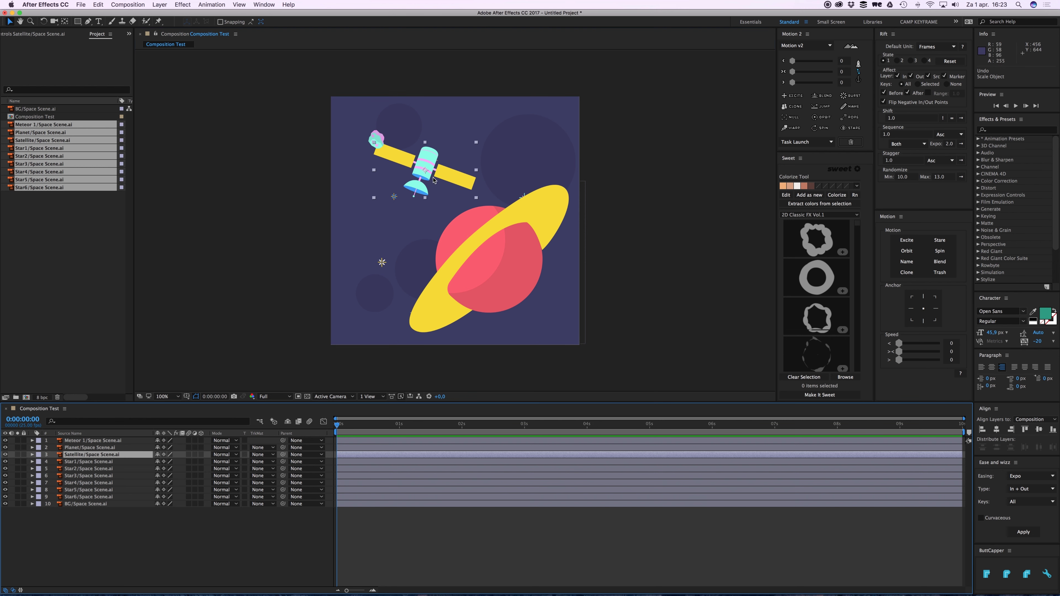
drag(475, 202, 379, 268)
Restore the satellite's size, nudge the planet down-right and the satellite slightly left
key(super+z)
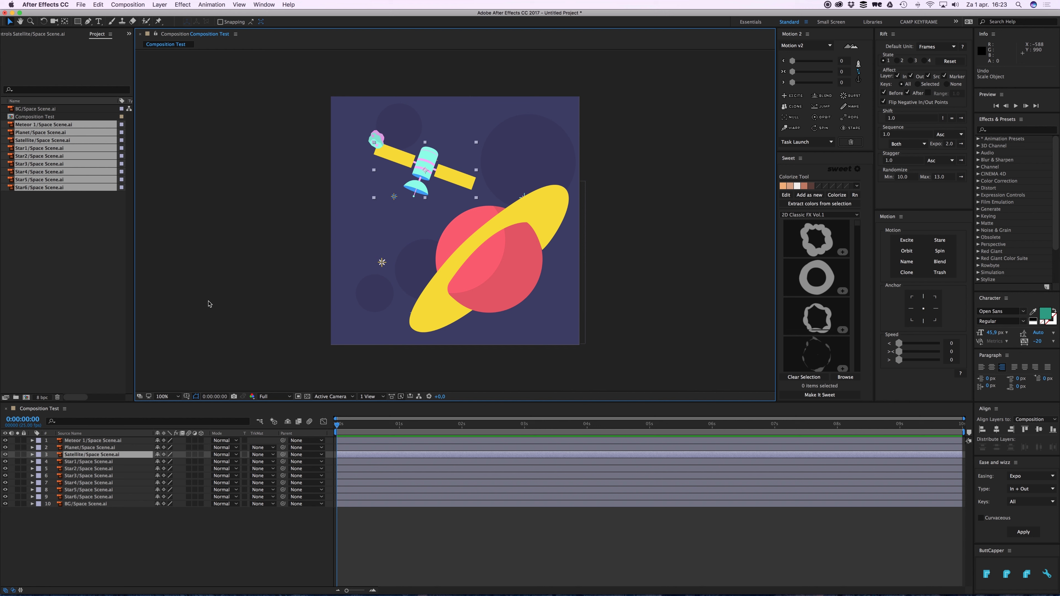
click(103, 267)
click(255, 262)
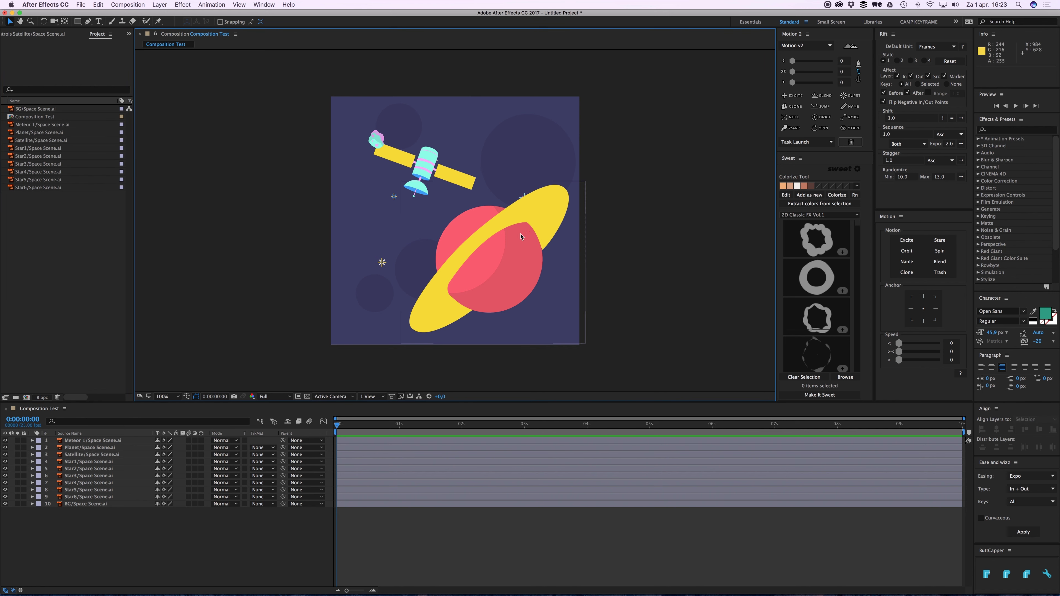
drag(510, 235, 520, 251)
click(650, 167)
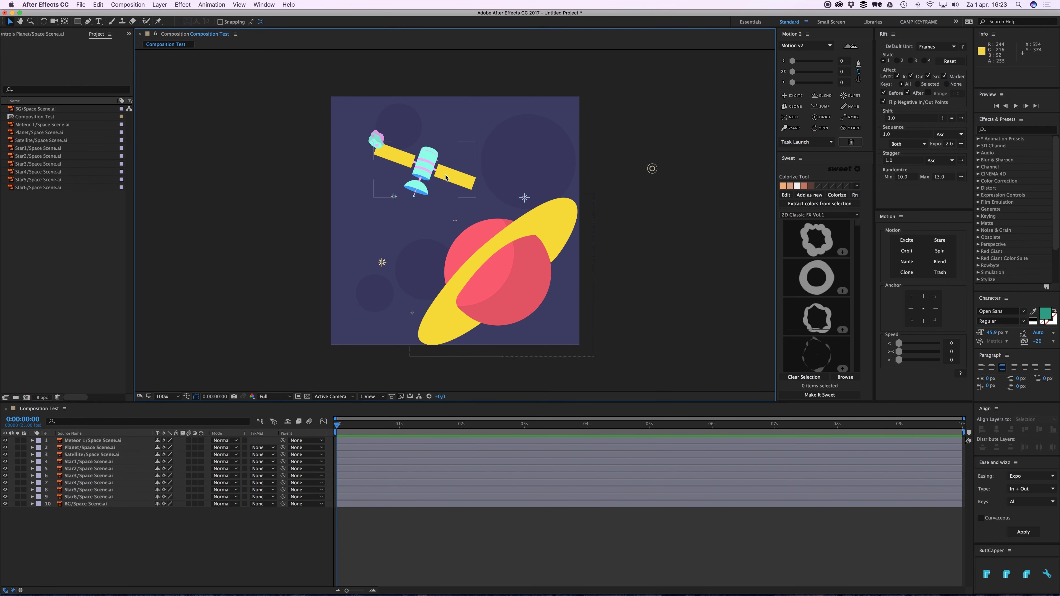
drag(430, 175, 422, 178)
click(683, 161)
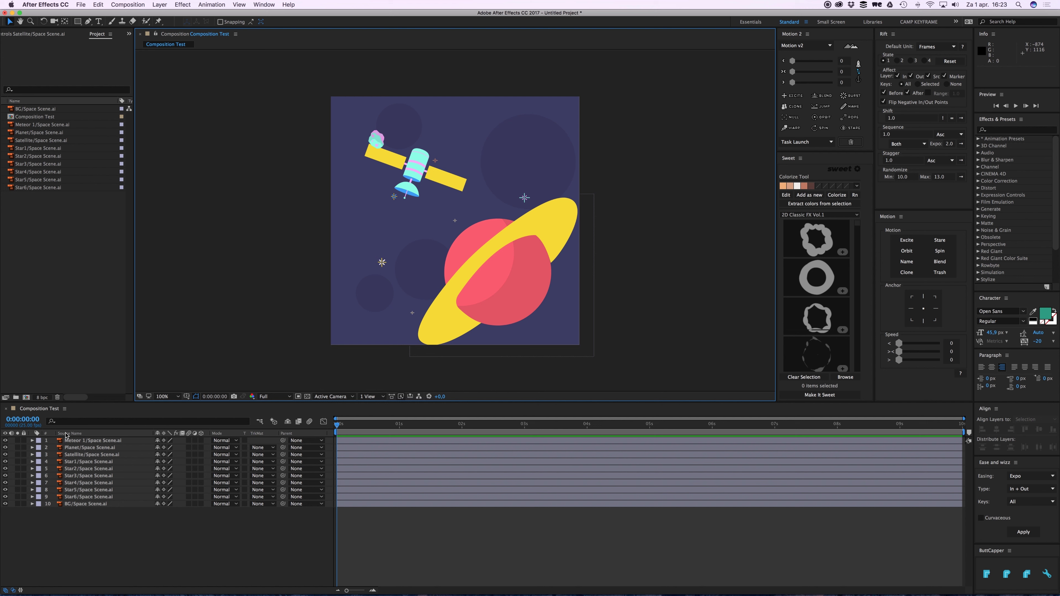
Move the six star layers Star1–Star6 up-left together, then reselect all six
click(78, 462)
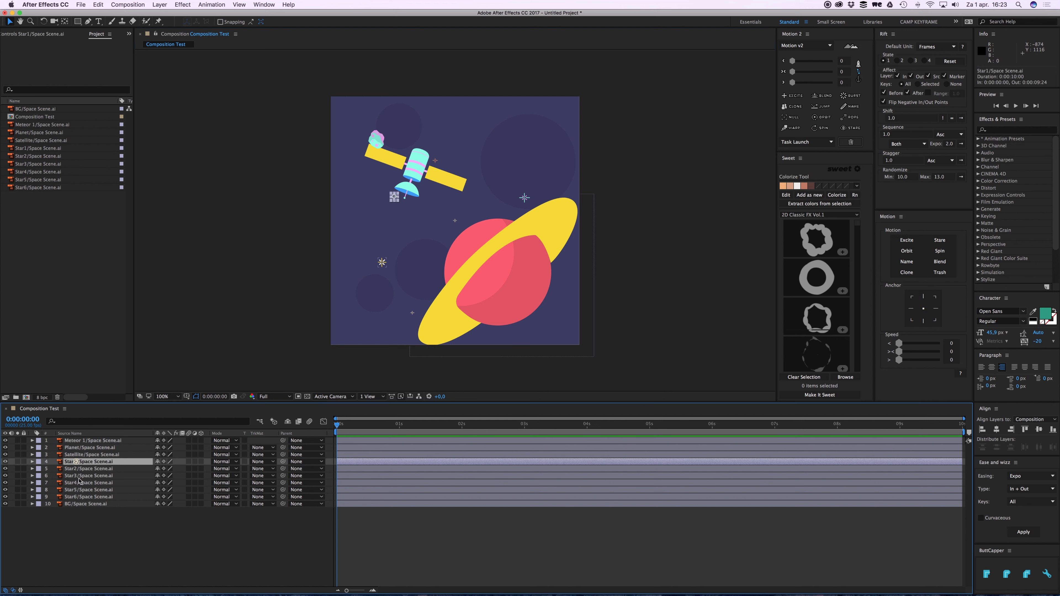
shift+click(81, 497)
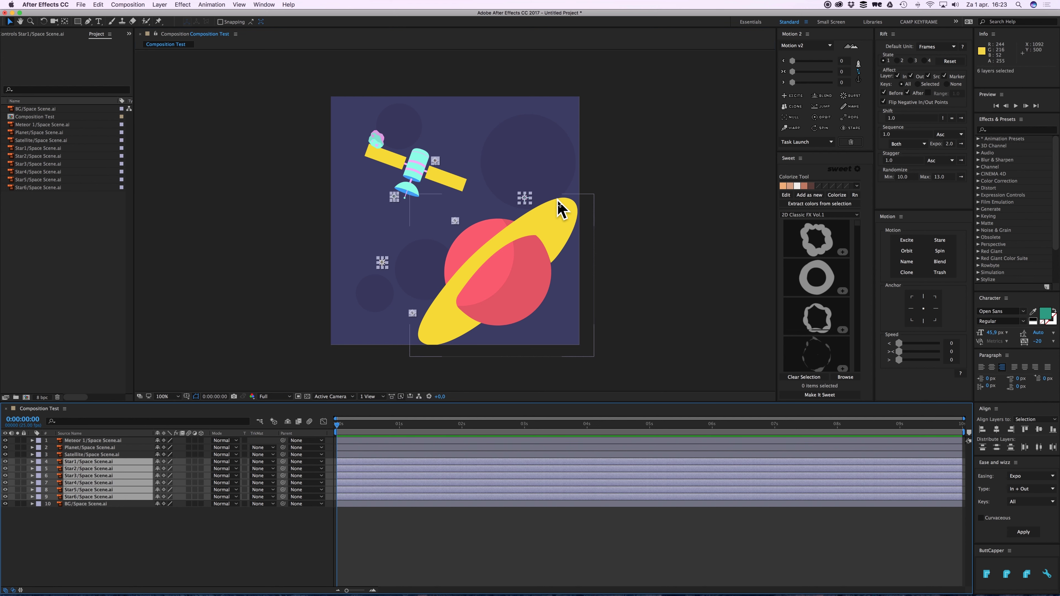
mouse_move(526, 202)
mouse_down()
mouse_move(518, 176)
mouse_move(520, 187)
mouse_up()
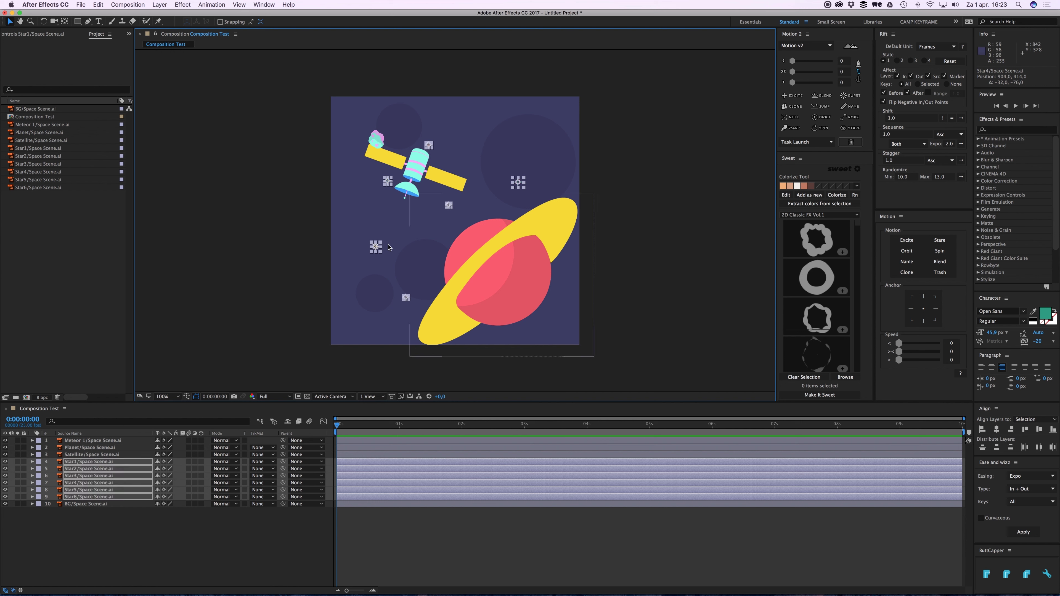
click(144, 547)
click(87, 461)
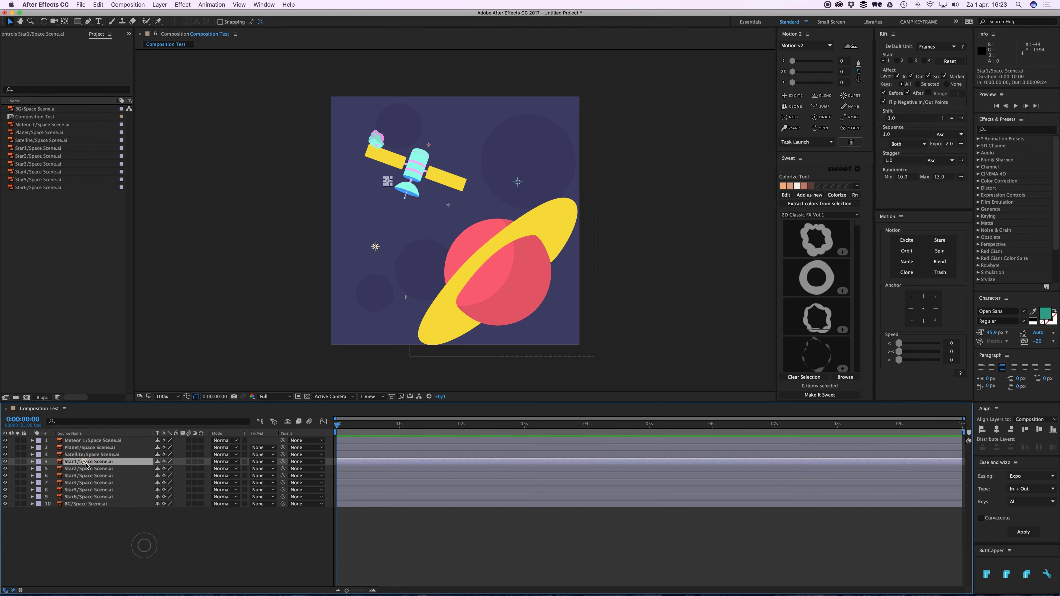
shift+click(87, 497)
Pre-compose the six selected star layers into a new composition named Stars
right_click(396, 465)
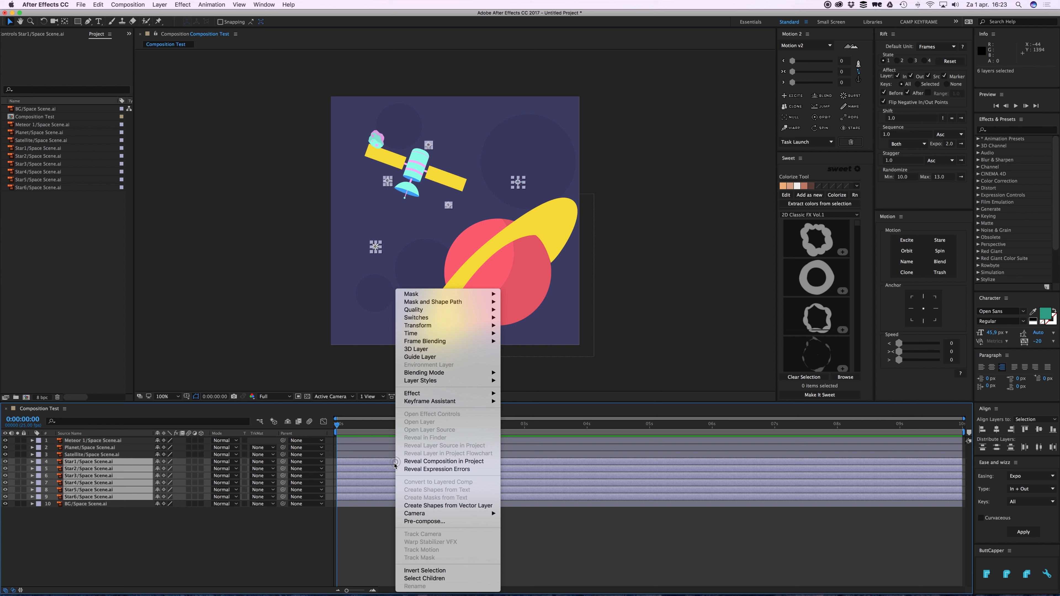
click(421, 522)
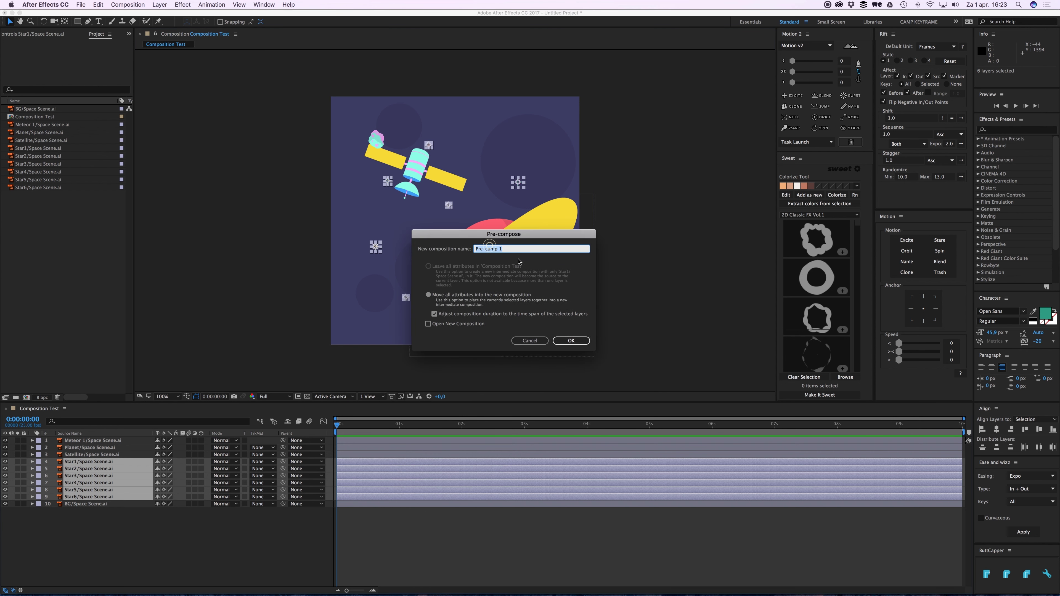
text(Stars)
click(571, 341)
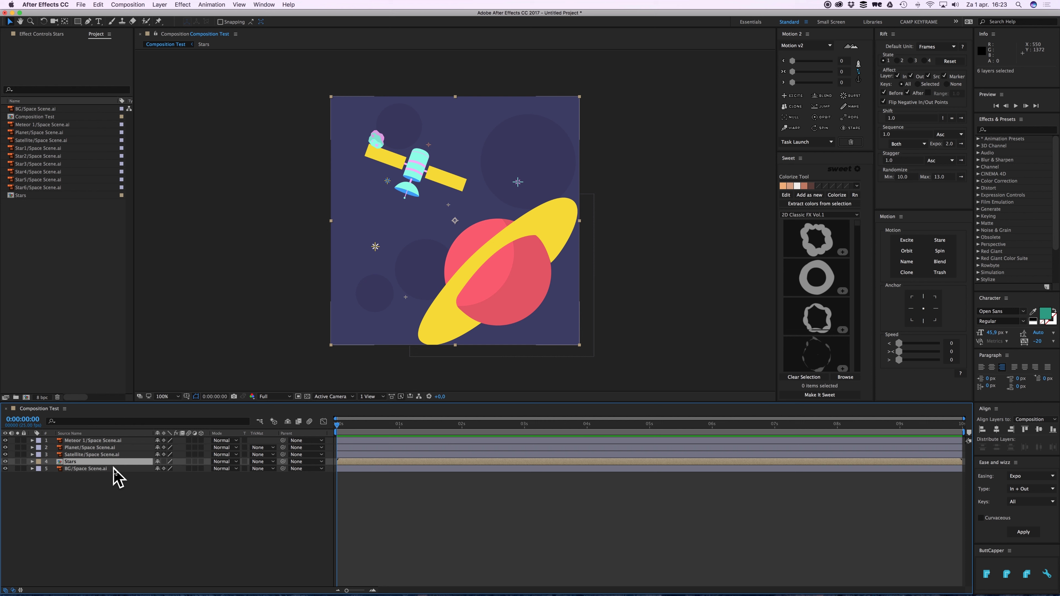
Inspect the six star layers inside the Stars pre-comp, then return to Composition Test
double_click(71, 462)
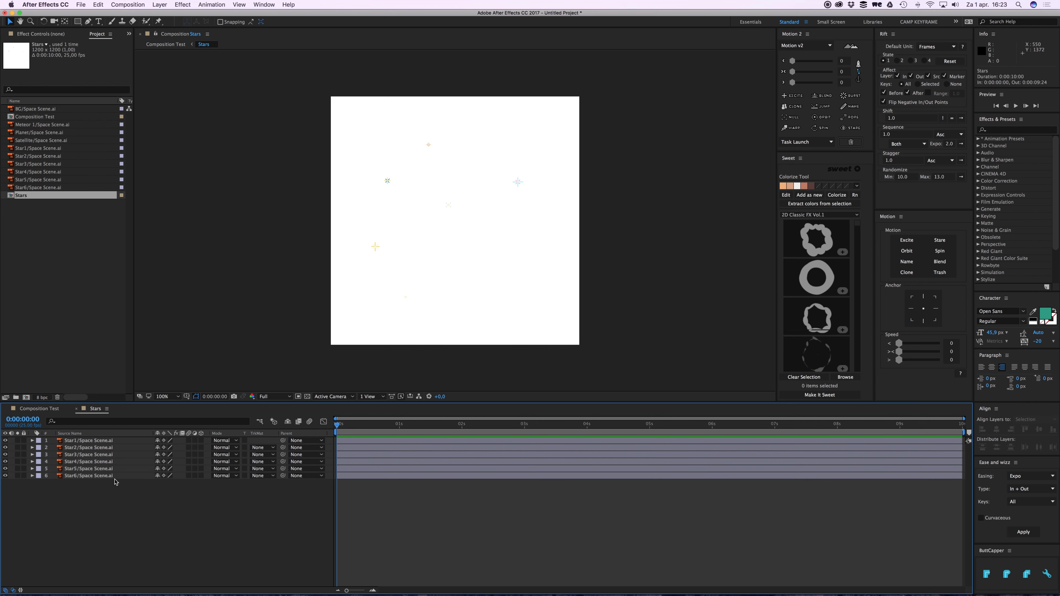
drag(660, 363, 249, 86)
click(121, 501)
click(104, 474)
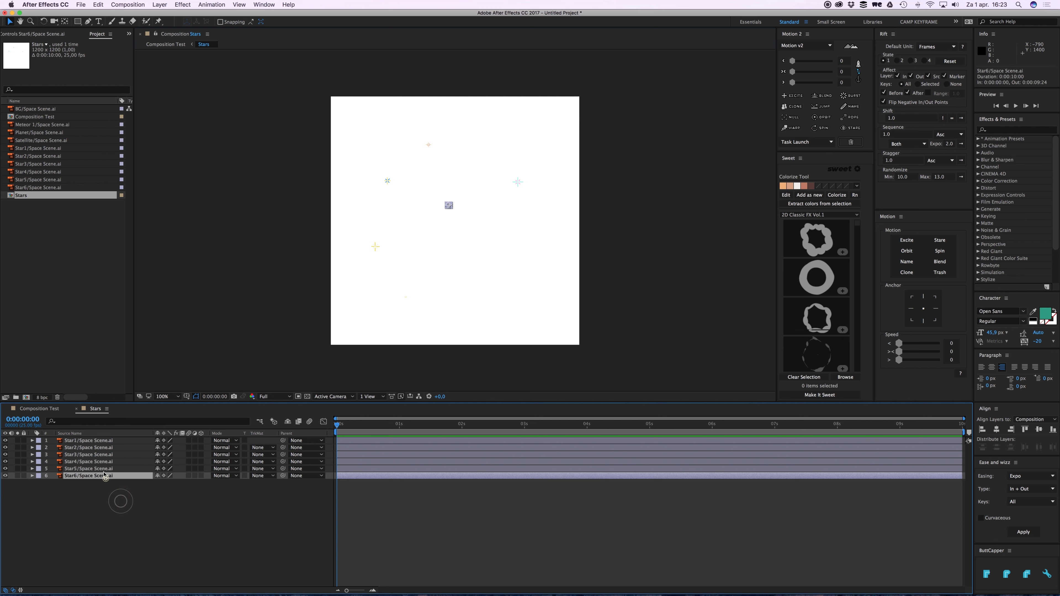
shift+click(100, 441)
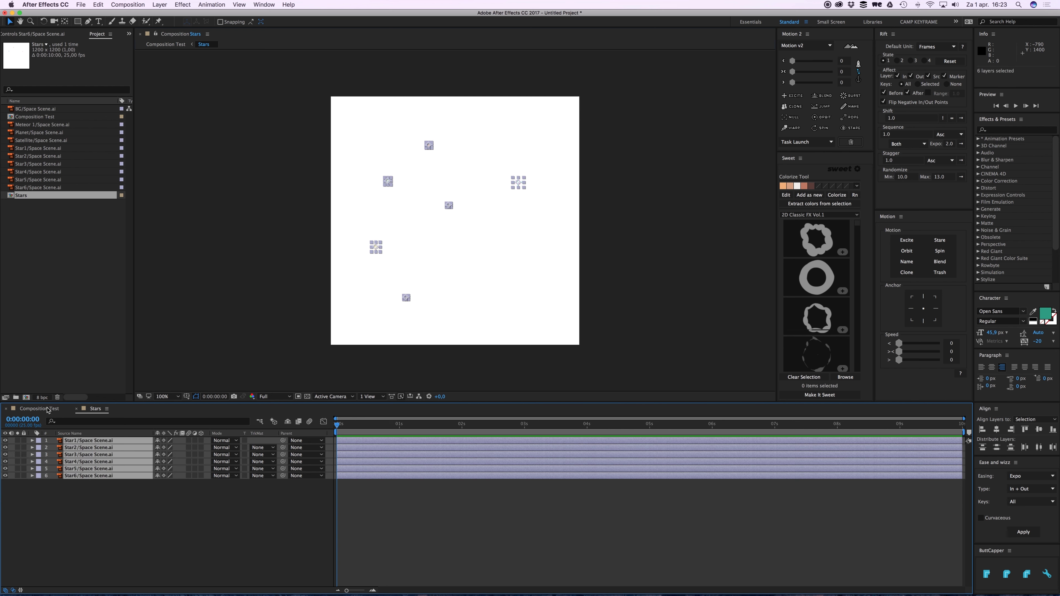
click(41, 409)
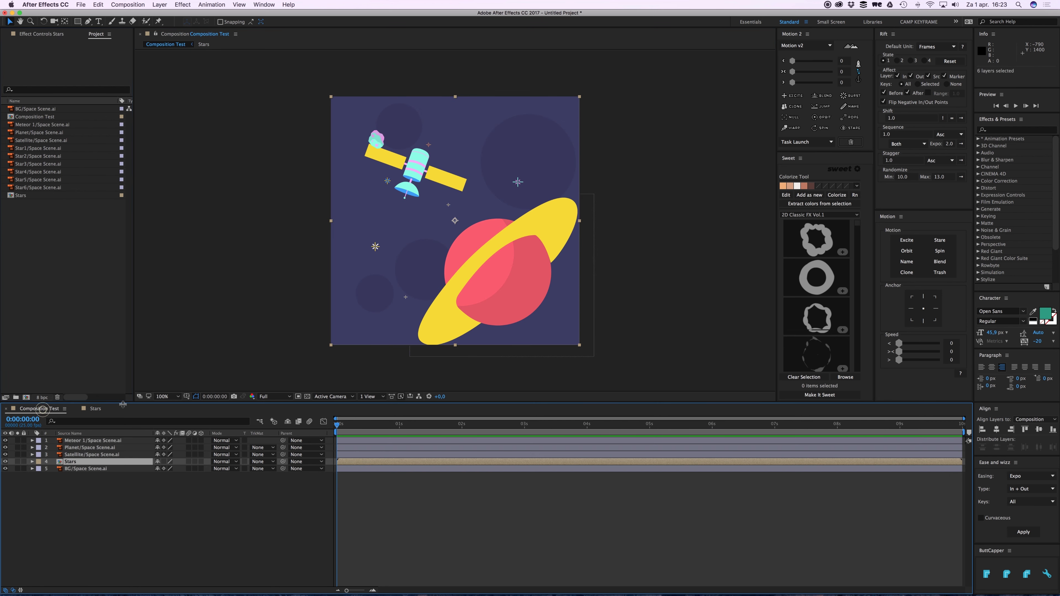
click(204, 537)
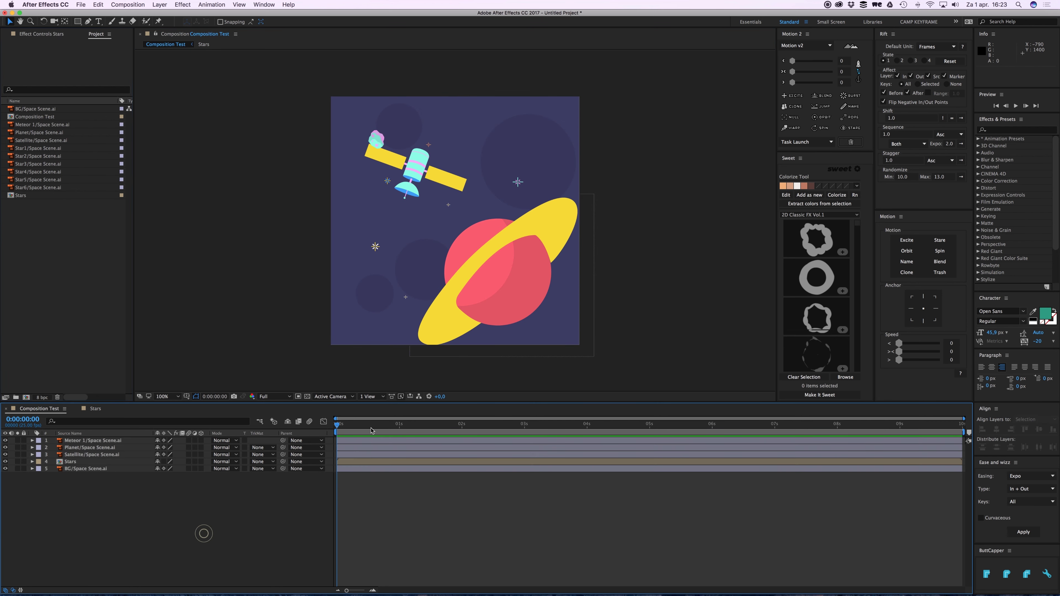
click(93, 411)
click(115, 503)
click(42, 409)
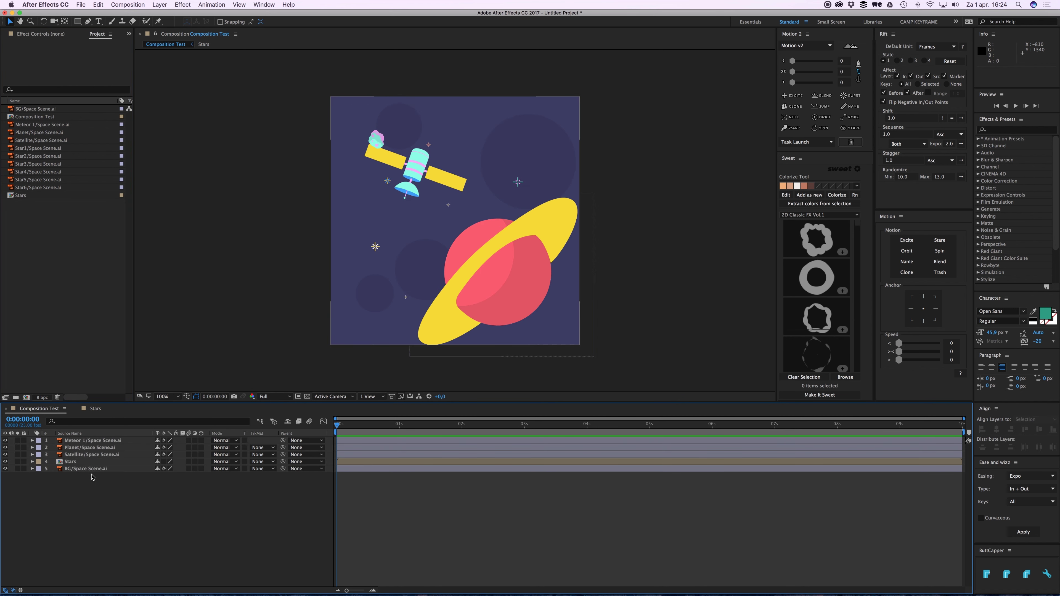
Rename the Composition Test composition to Main Comp in the Project panel
click(34, 119)
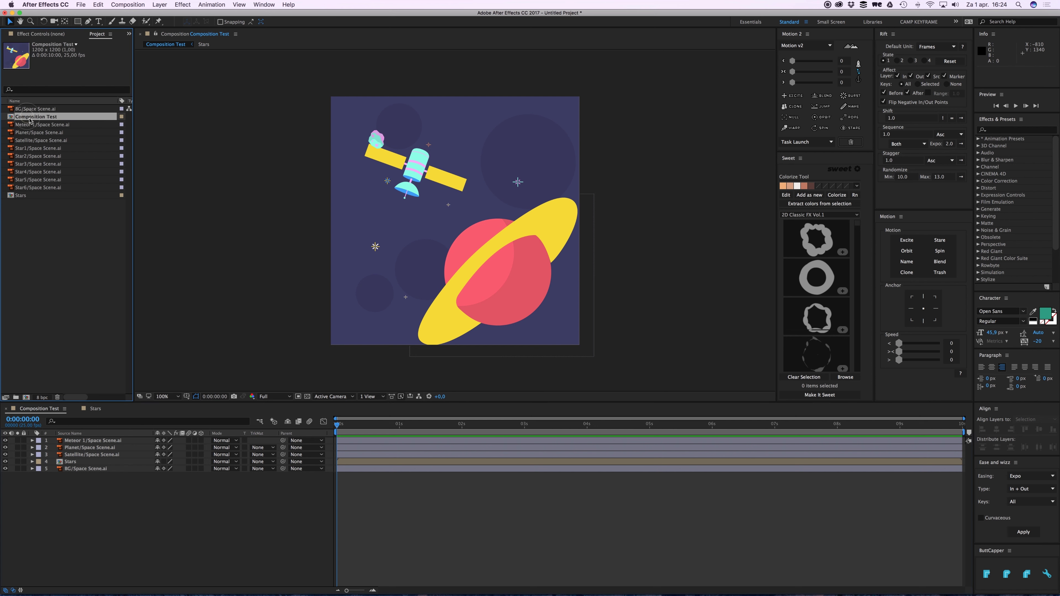
key(Return)
text(Main Comp)
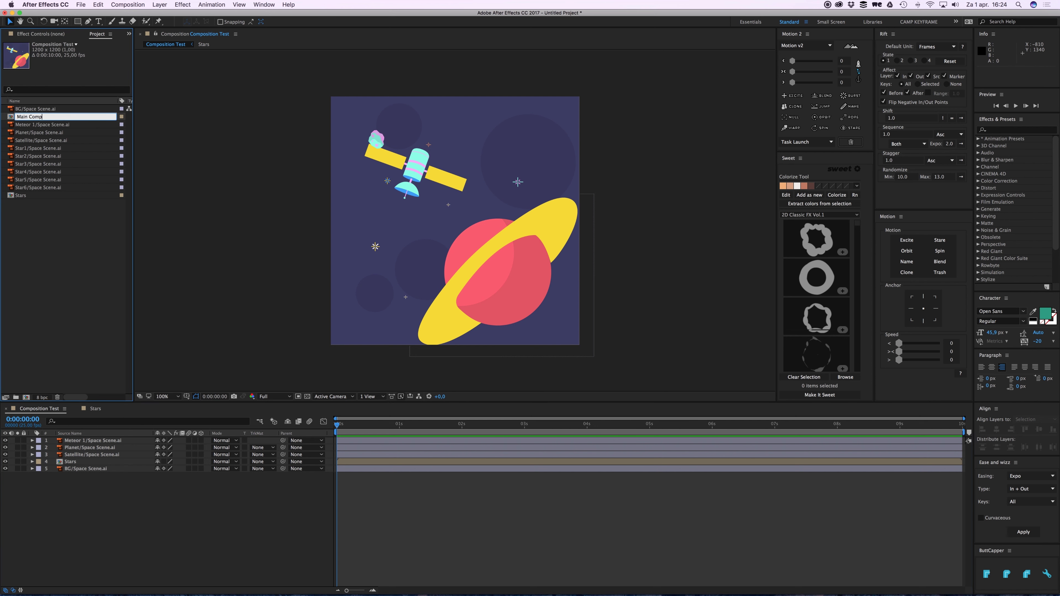
key(Return)
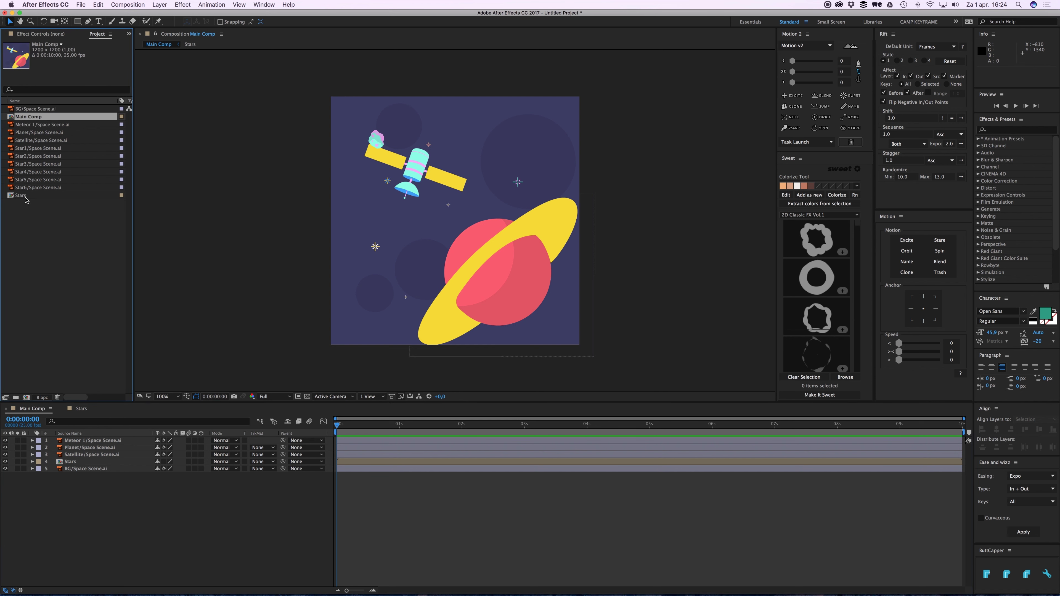
click(24, 196)
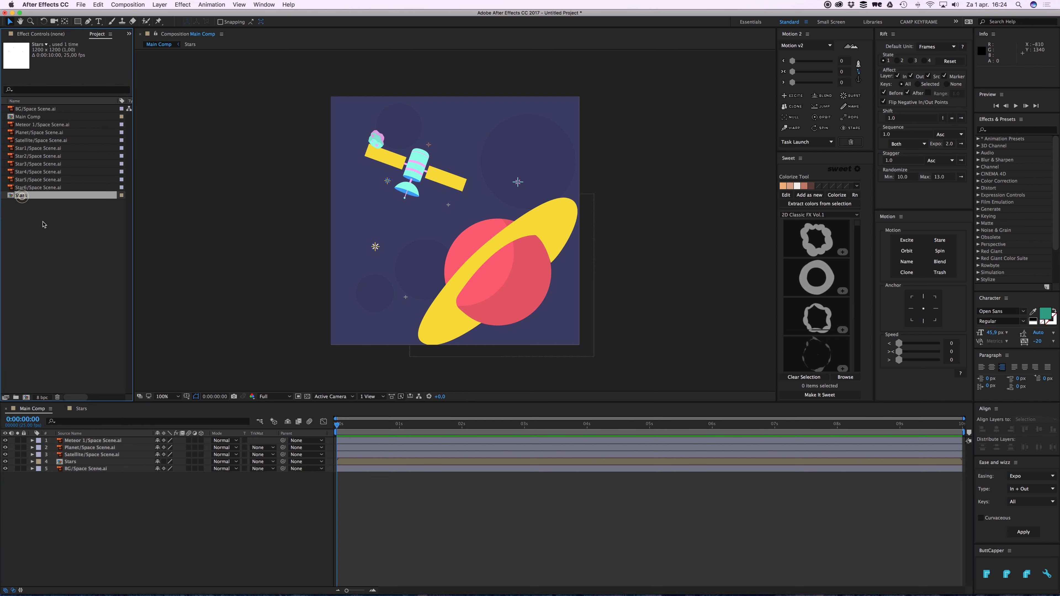
Select the Meteor 1, Satellite and Planet layers and pre-compose them into Elements
click(89, 269)
click(376, 140)
shift+click(418, 169)
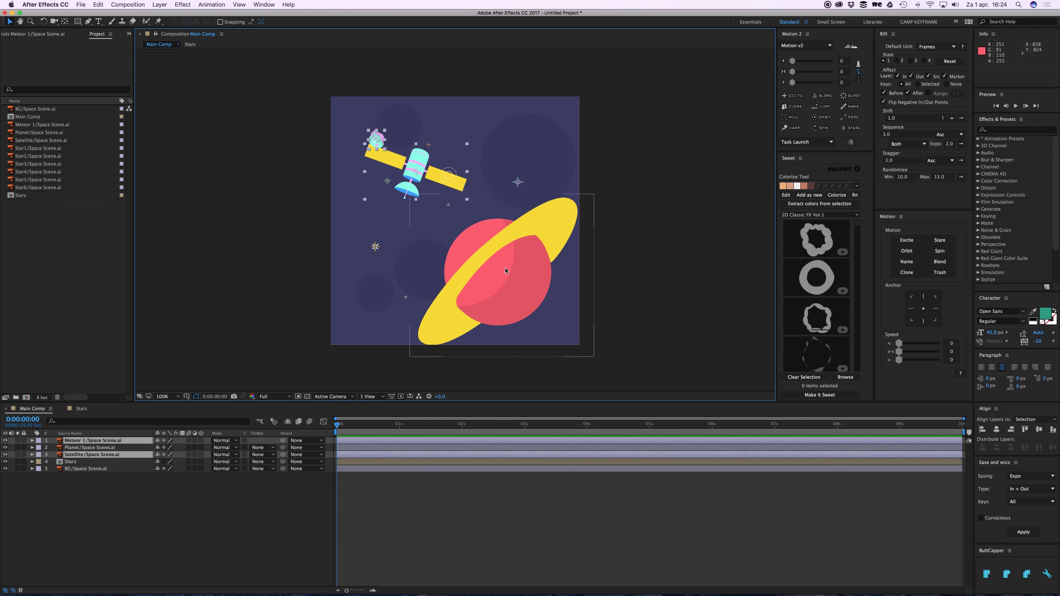
shift+click(506, 271)
right_click(482, 259)
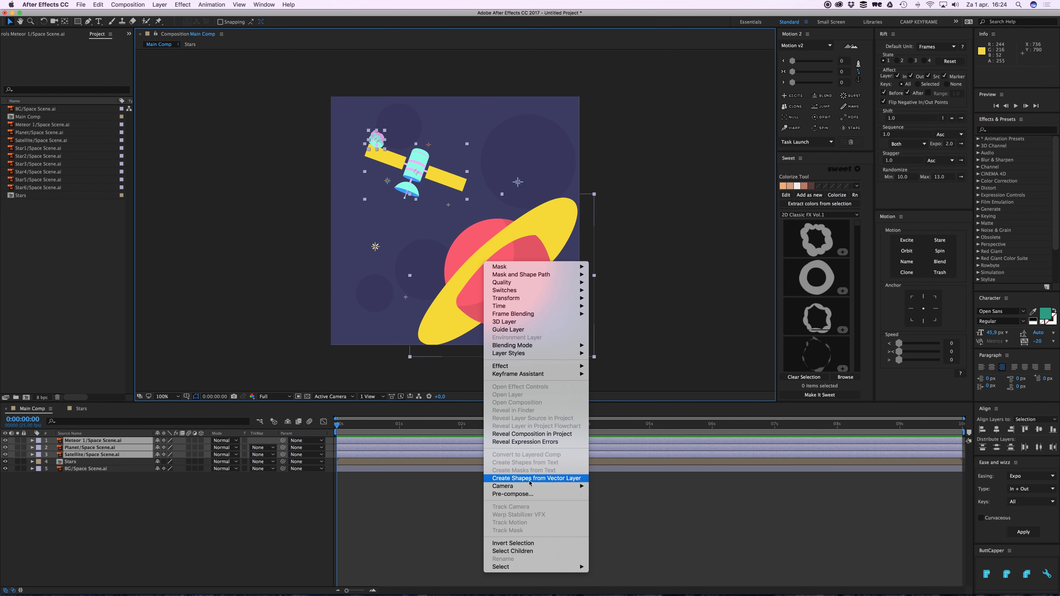
click(521, 494)
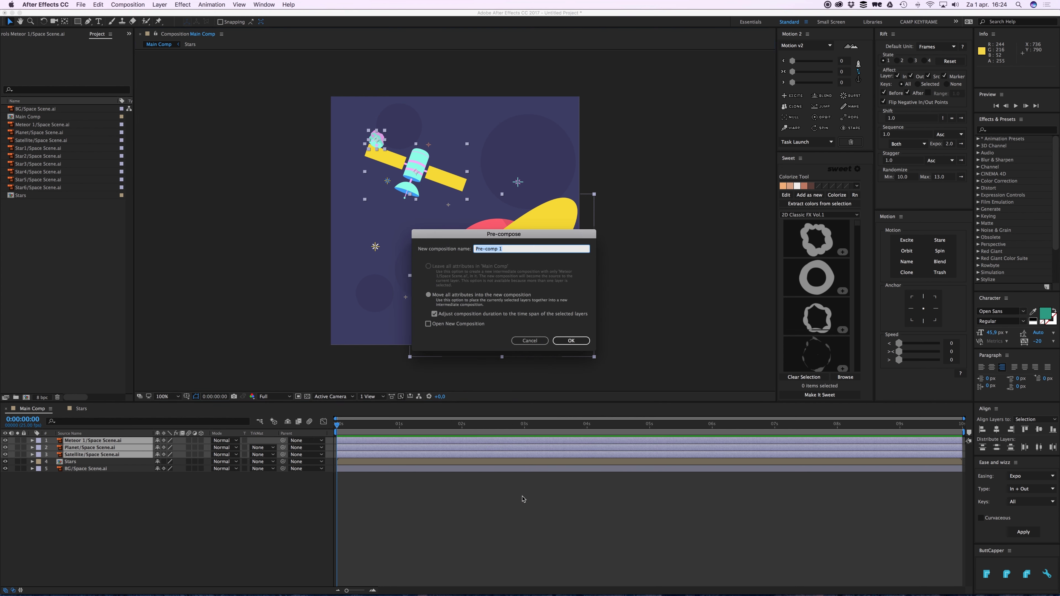
text(Elements)
key(Return)
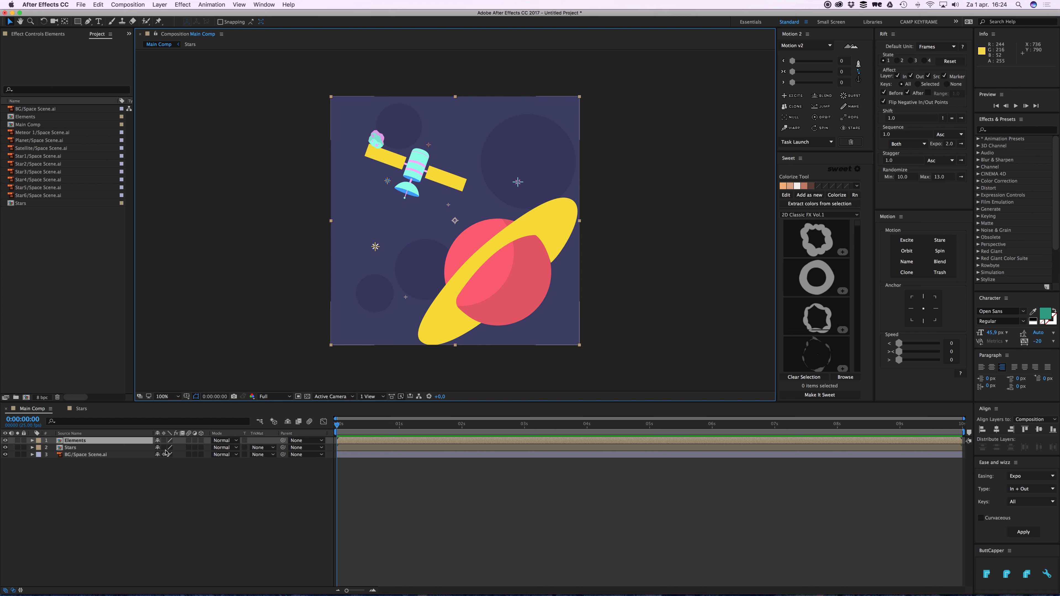
Switch on Continuously Rasterize for the Elements and Stars layers, then deselect
drag(164, 440, 163, 448)
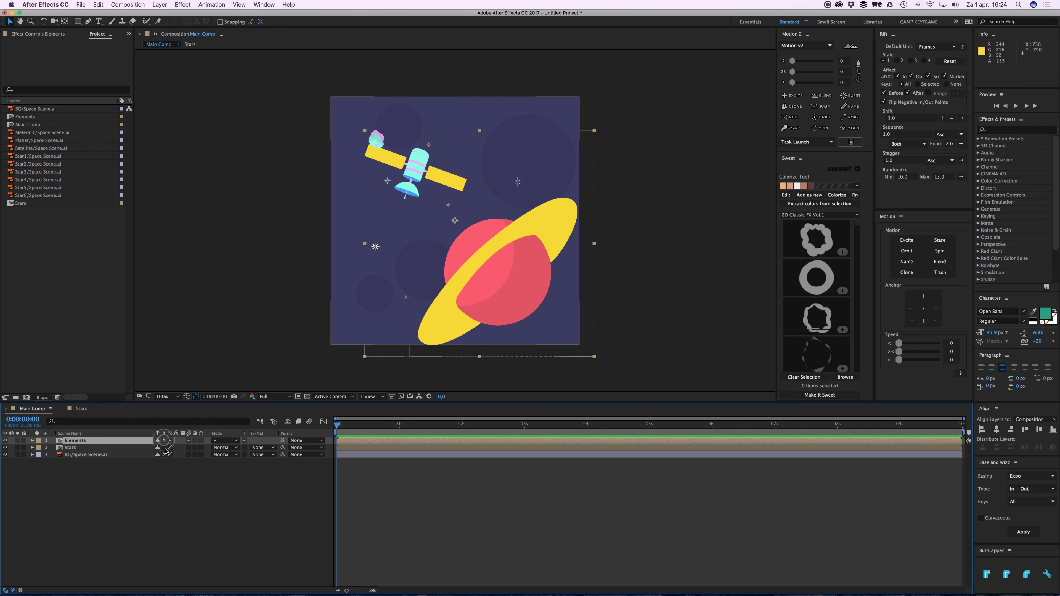
click(370, 503)
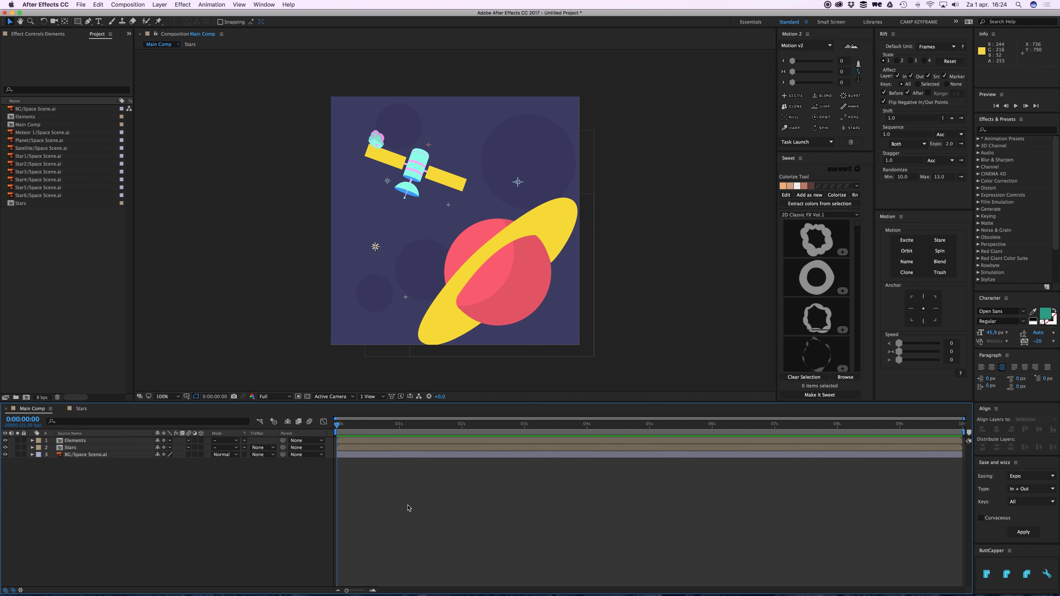
click(71, 447)
drag(525, 226, 579, 230)
key(super+z)
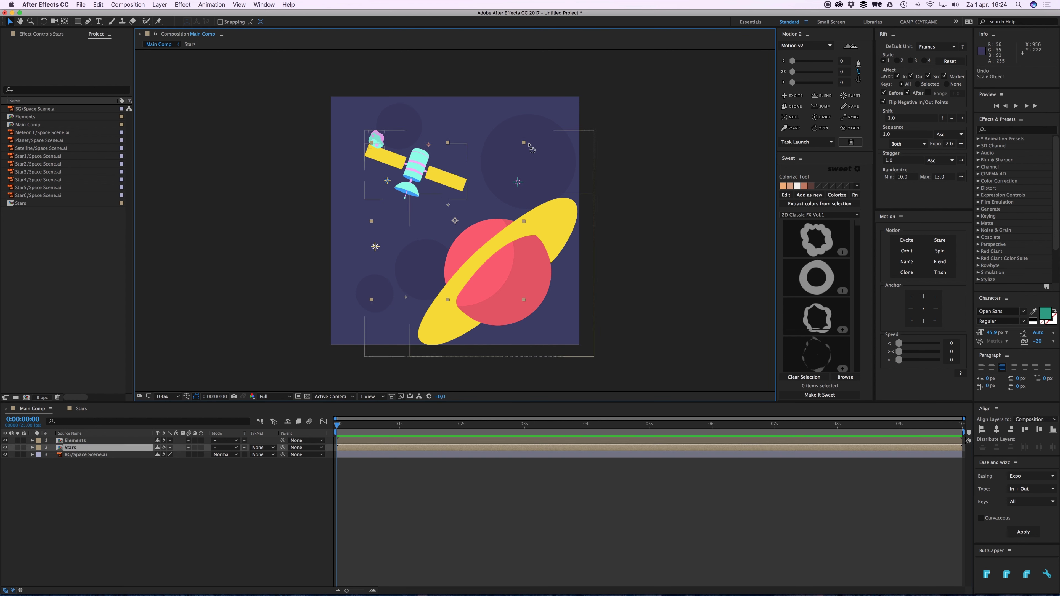
key(w)
drag(523, 142, 550, 323)
key(super+z)
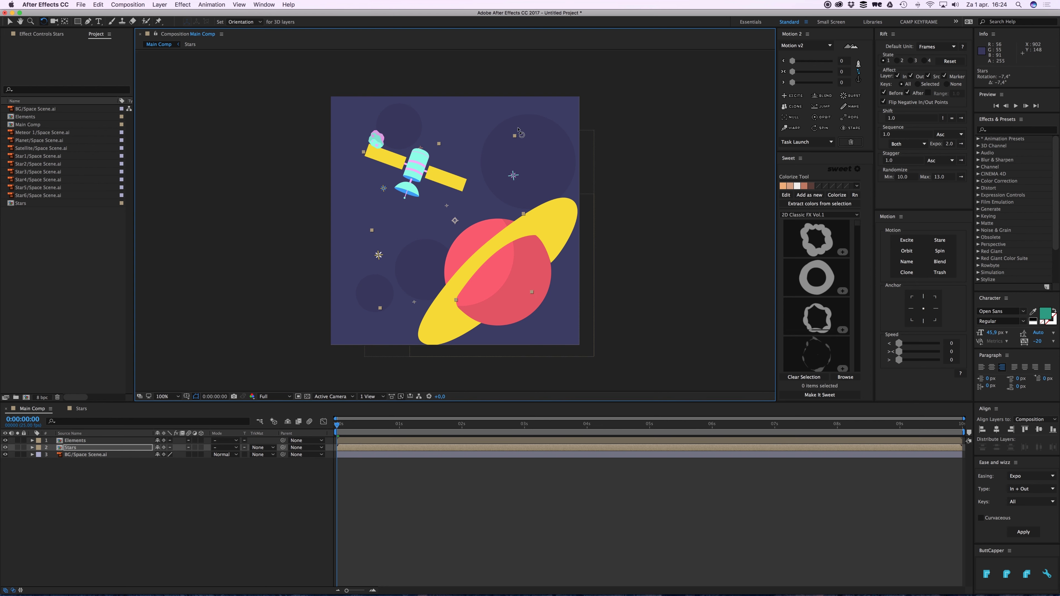
click(583, 486)
key(v)
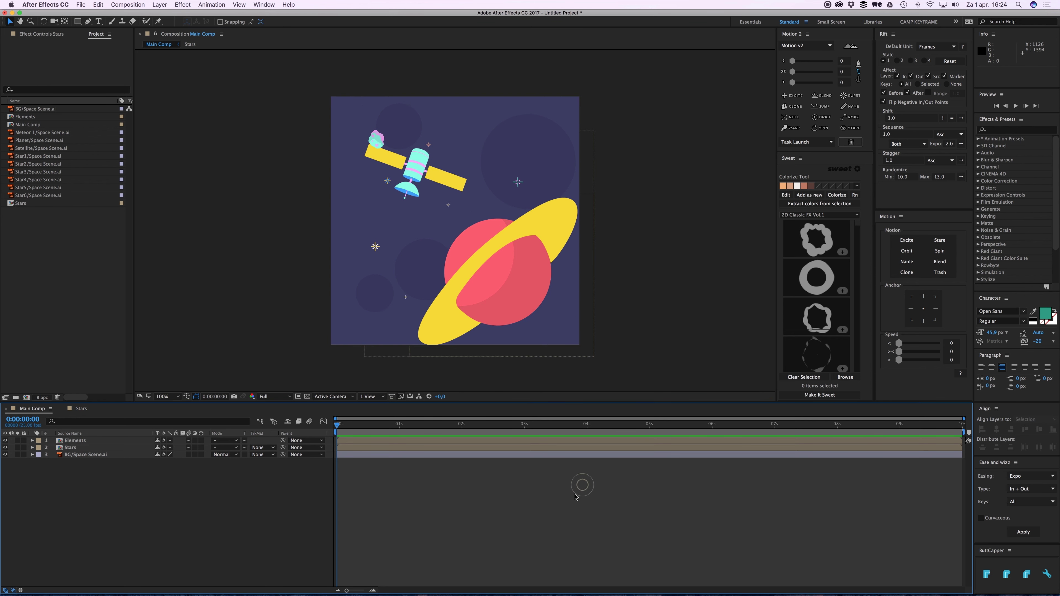